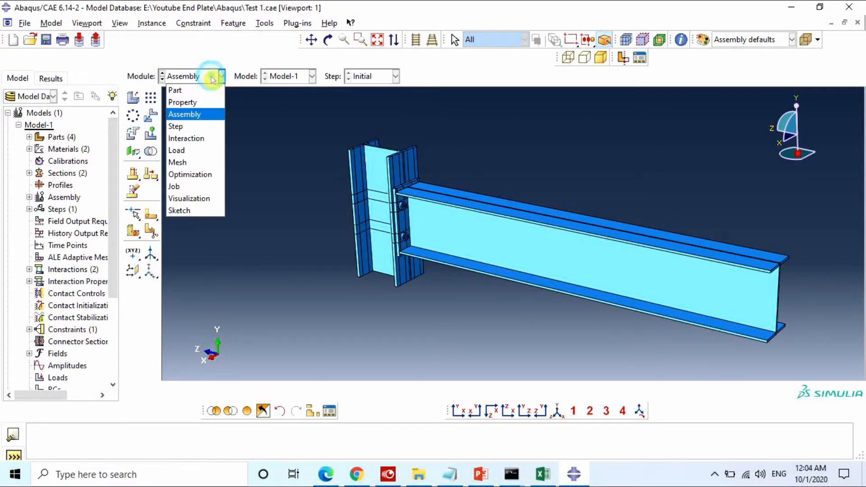
Step: Switch to the Step module and create a Static, General step named Step-1 after the Initial step
{"action": "left_click", "coordinate": [198, 125]}
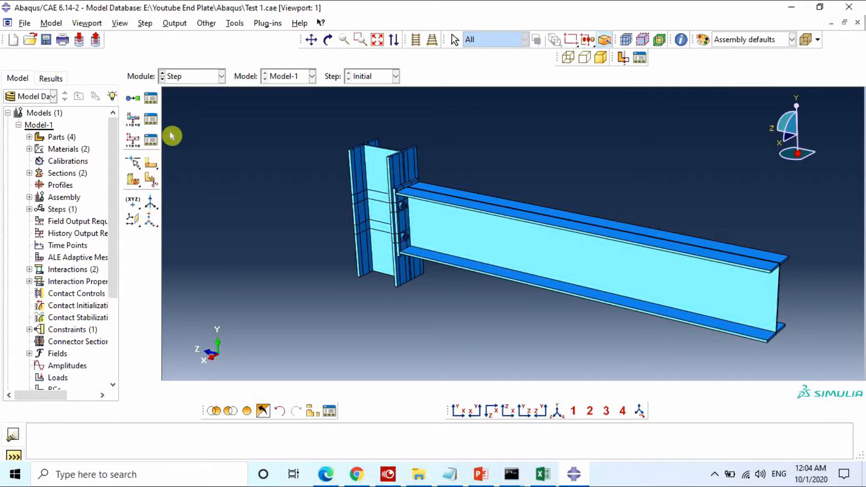
{"action": "left_click", "coordinate": [134, 100]}
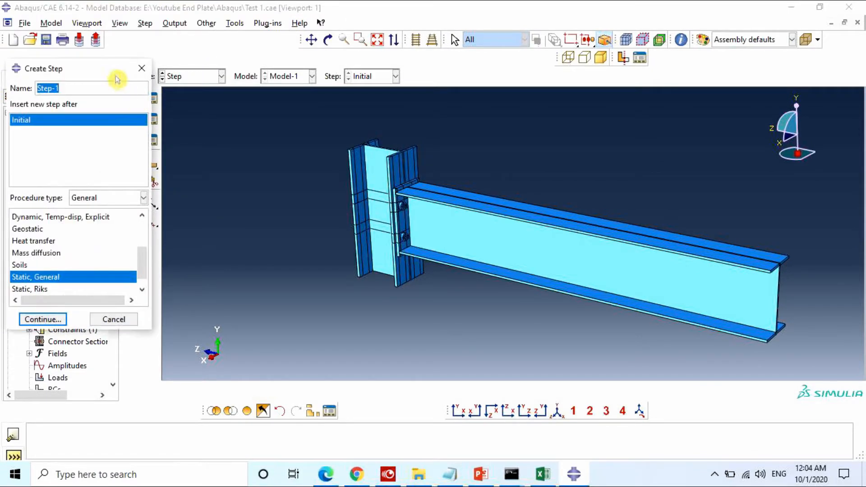
{"action": "left_click_drag", "start_coordinate": [109, 72], "coordinate": [516, 105]}
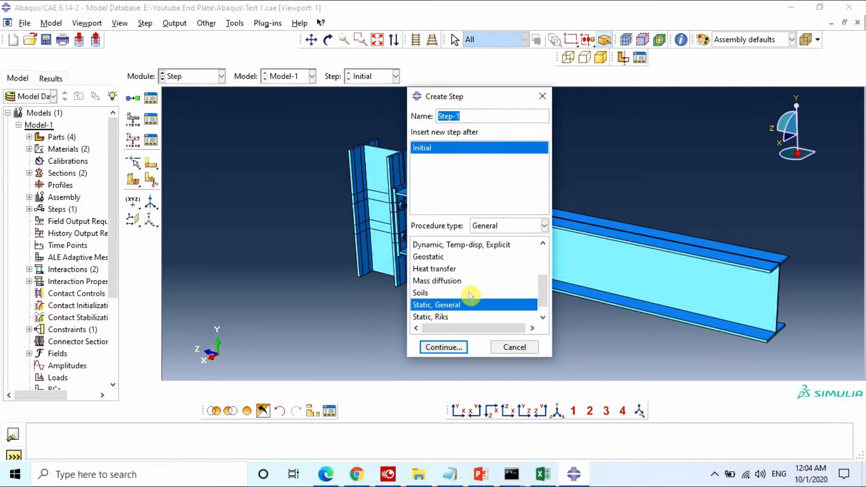
{"action": "left_click", "coordinate": [443, 347]}
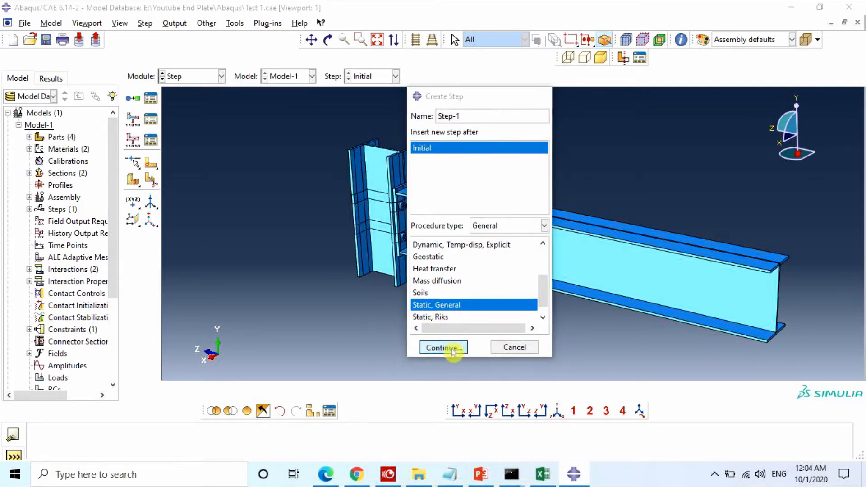
{"action": "left_click_drag", "start_coordinate": [168, 133], "coordinate": [476, 82]}
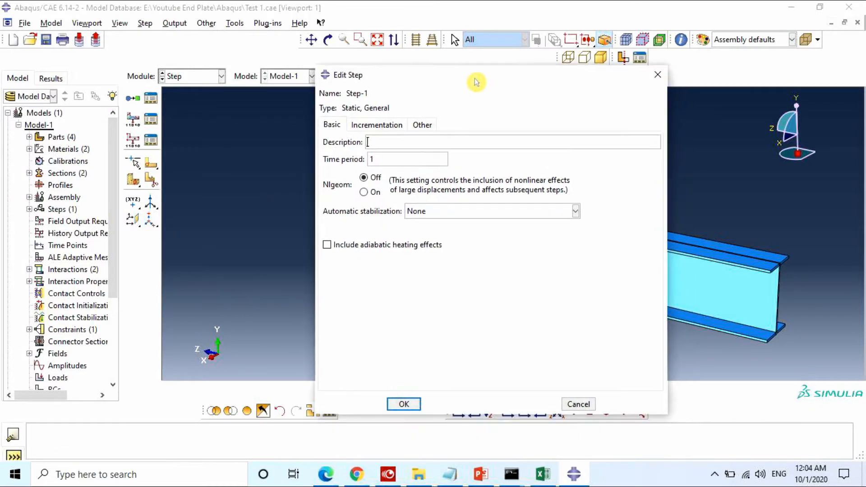
Step: Turn Nlgeom on for Step-1 and set automatic stabilization to Specify dissipated energy fraction
{"action": "left_click", "coordinate": [371, 195]}
{"action": "left_click", "coordinate": [447, 220]}
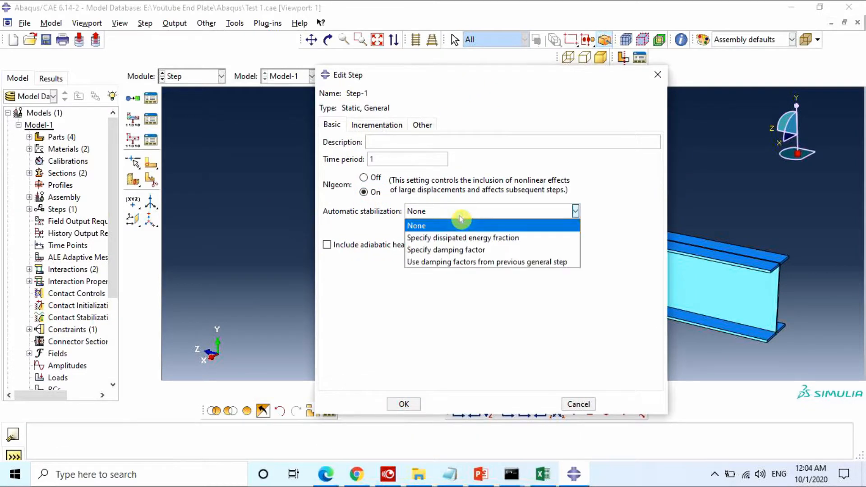
{"action": "left_click", "coordinate": [496, 238]}
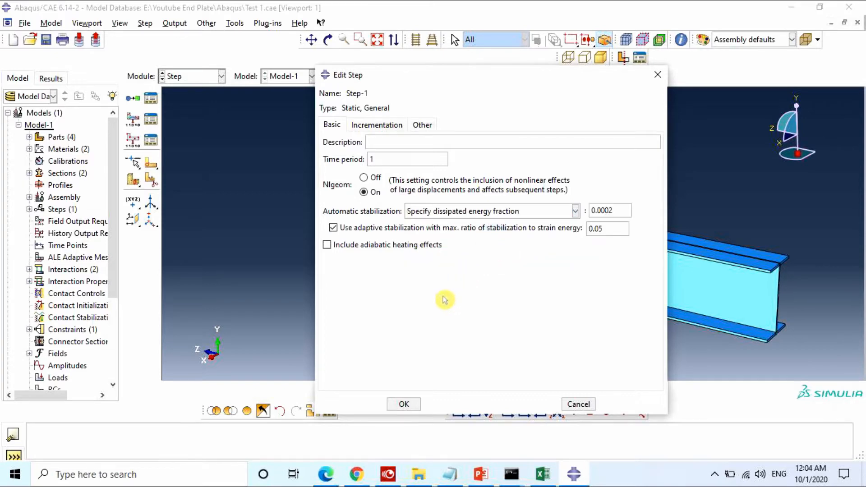
Step: Set Step-1's incrementation to maximum 1000 increments, initial size 0.01, minimum 1E-015 and maximum 0.1, and accept the step
{"action": "left_click", "coordinate": [386, 128]}
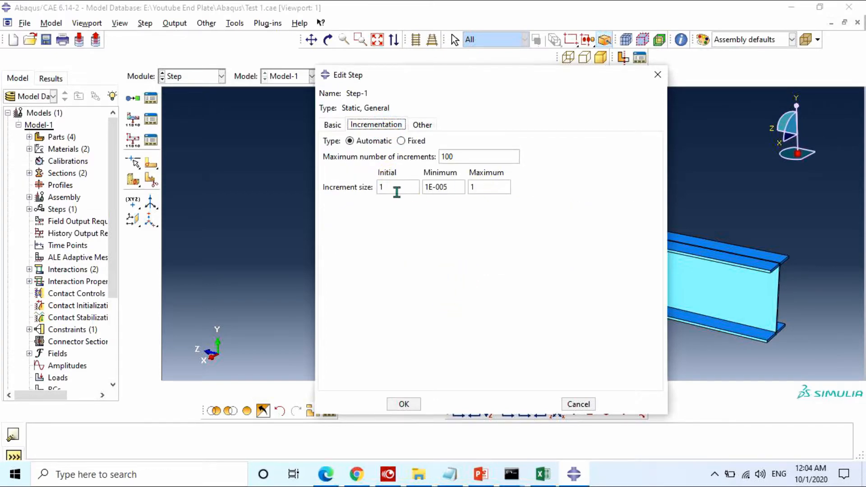
{"action": "left_click", "coordinate": [449, 155]}
{"action": "type", "text": "0"}
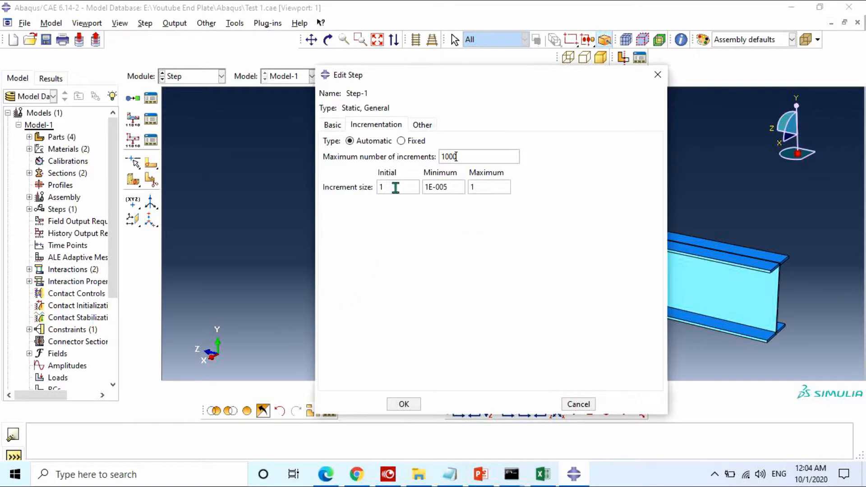
{"action": "double_click", "coordinate": [396, 188]}
{"action": "type", "text": "0.0"}
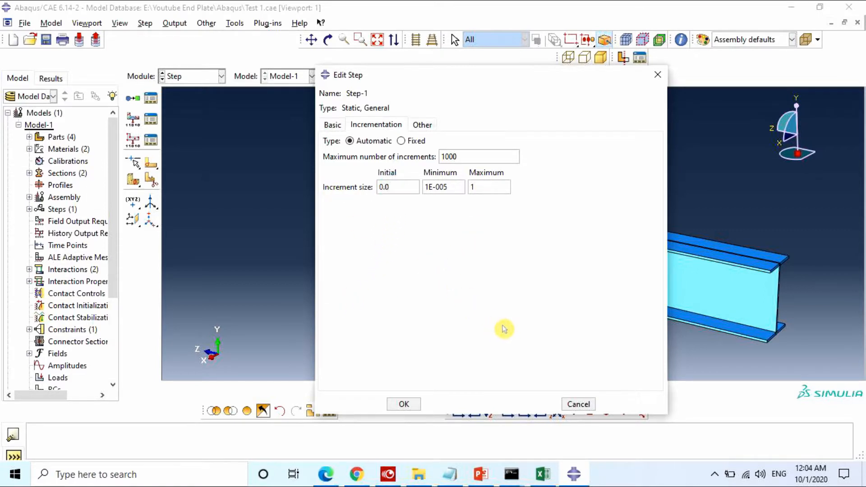
{"action": "type", "text": "1"}
{"action": "type", "text": "0."}
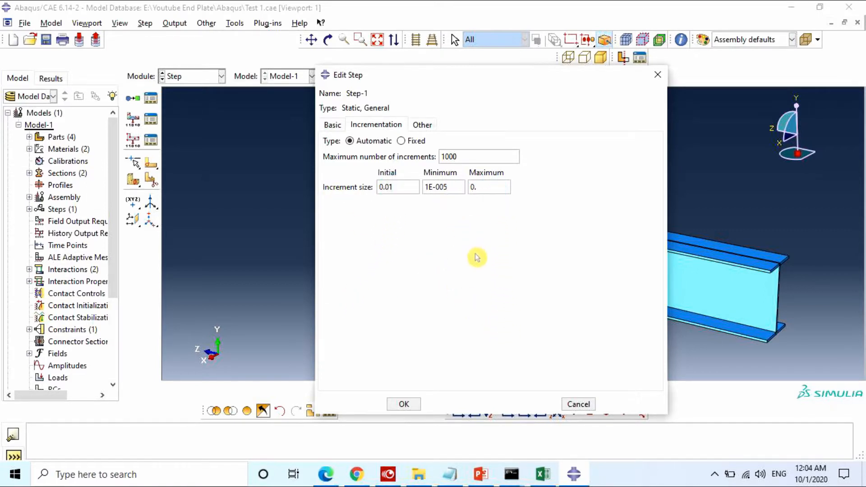
{"action": "type", "text": "1"}
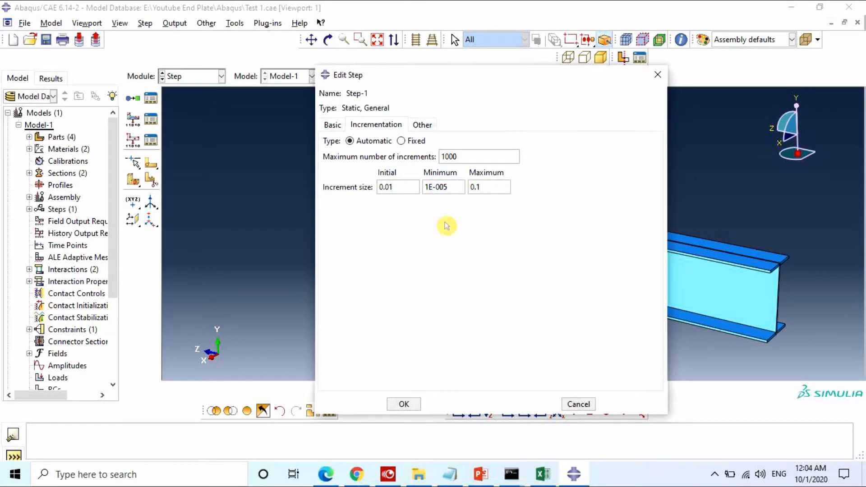
{"action": "left_click", "coordinate": [442, 188]}
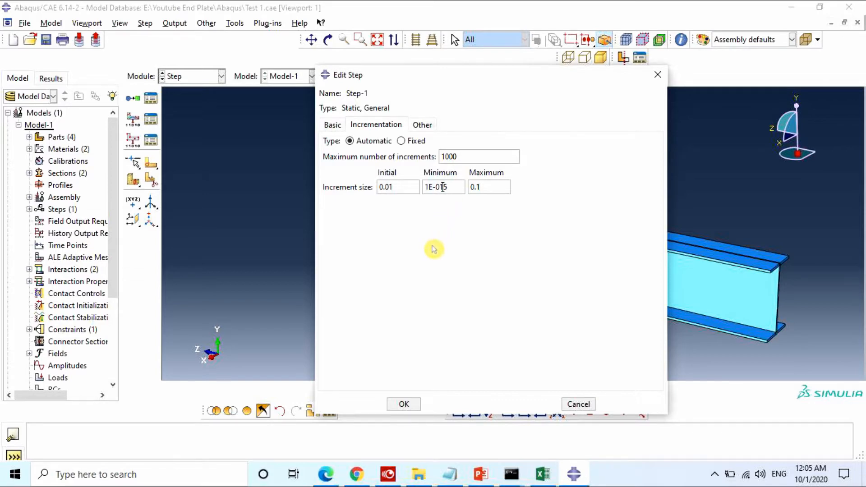
{"action": "left_click", "coordinate": [404, 404]}
Step: Switch to the Load module and isolate the four bolt instances in the viewport
{"action": "left_click", "coordinate": [196, 81]}
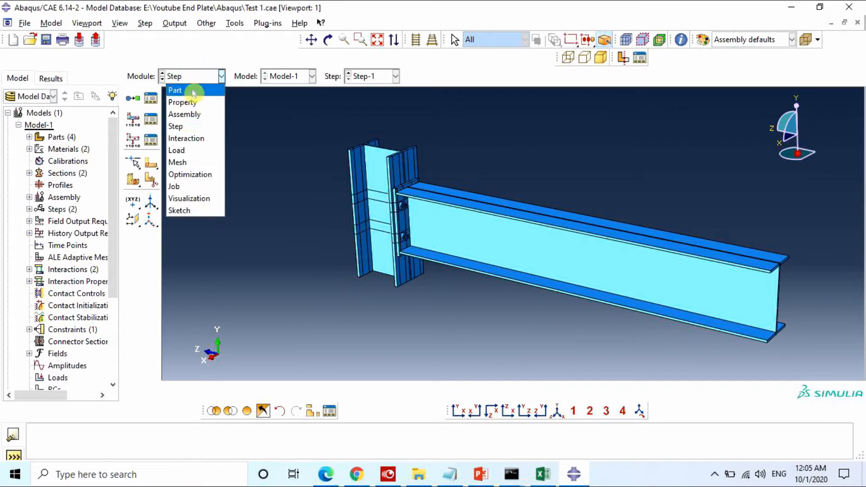
{"action": "left_click", "coordinate": [194, 149]}
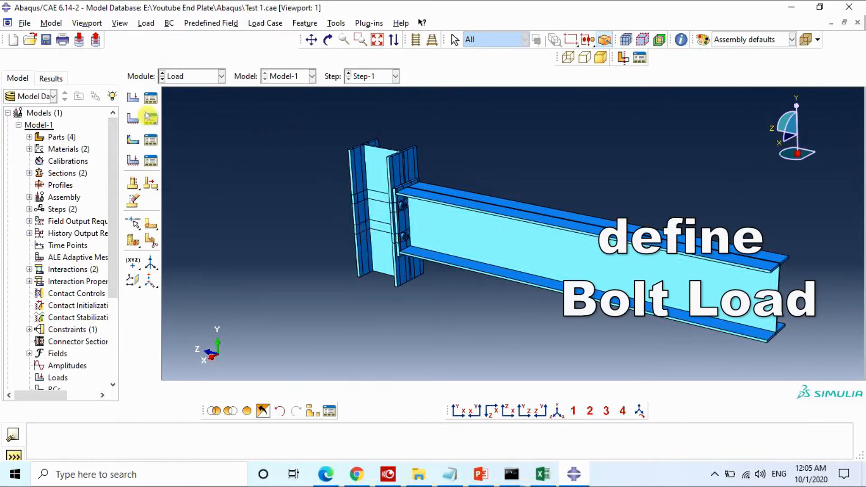
{"action": "left_click", "coordinate": [312, 410]}
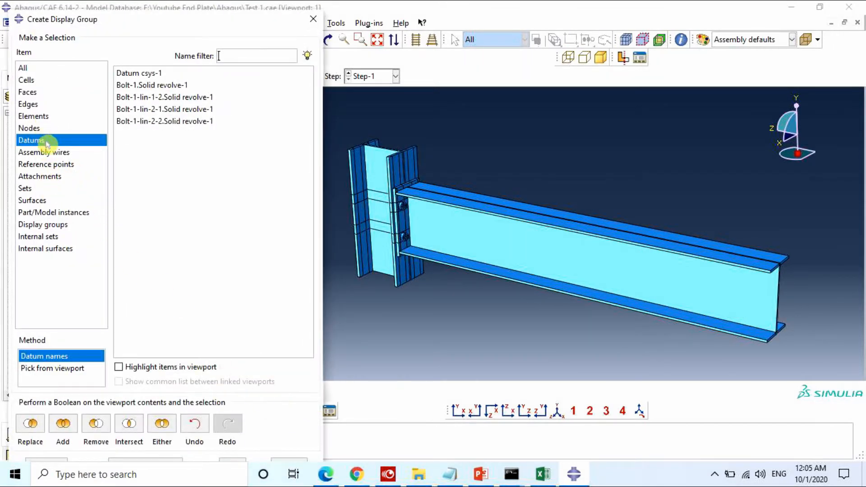
{"action": "left_click", "coordinate": [32, 200]}
{"action": "left_click", "coordinate": [54, 212]}
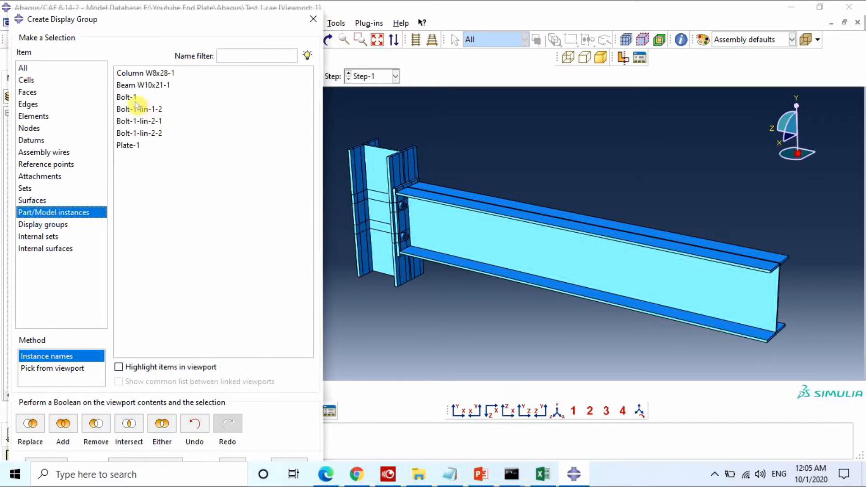
{"action": "left_click_drag", "start_coordinate": [133, 98], "coordinate": [130, 134]}
{"action": "left_click", "coordinate": [130, 423]}
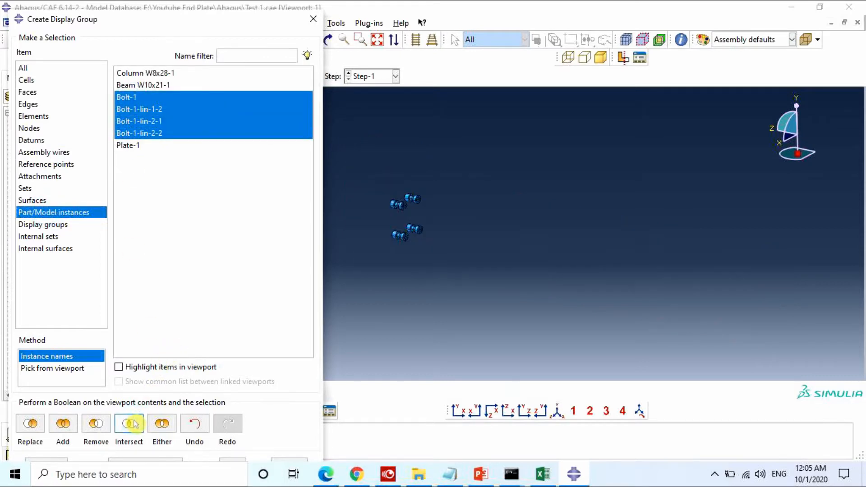
{"action": "left_click", "coordinate": [313, 19]}
{"action": "scroll", "coordinate": [461, 184], "scroll_direction": "down", "scroll_amount": 3}
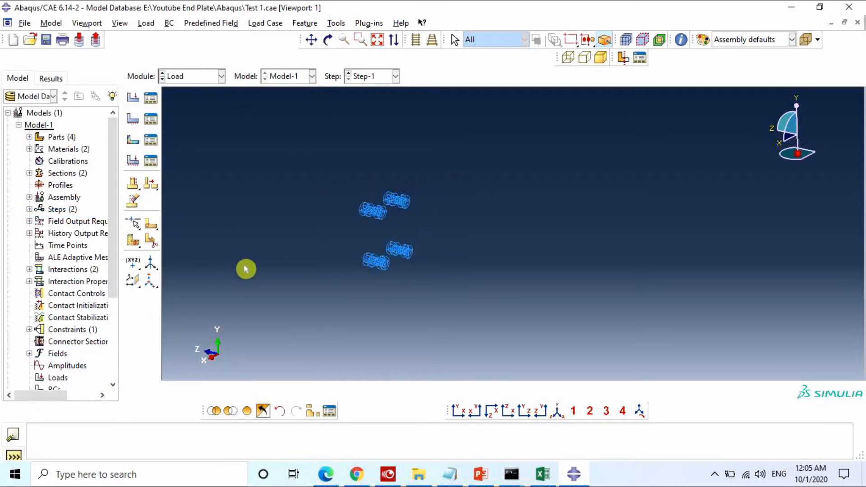
{"action": "scroll", "coordinate": [246, 269], "scroll_direction": "up", "scroll_amount": 2}
{"action": "scroll", "coordinate": [338, 236], "scroll_direction": "down", "scroll_amount": 6}
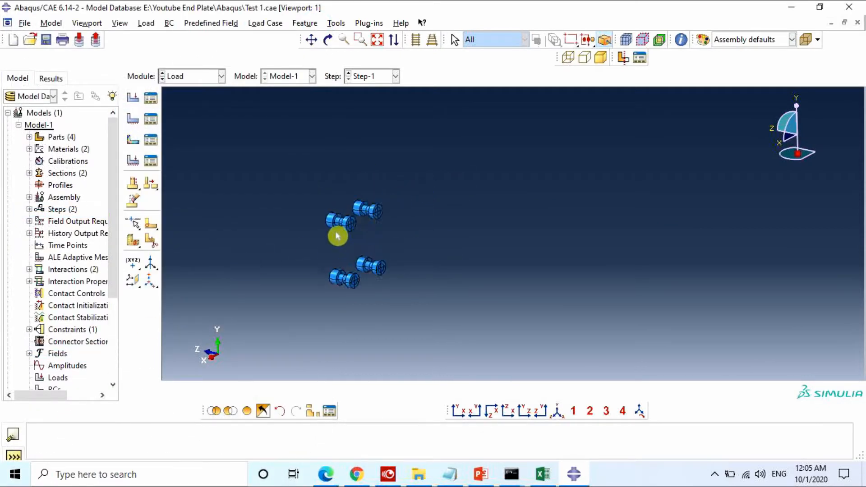
Step: Start a mechanical load of type Bolt load named "Bolt Load" in Step-1
{"action": "left_click", "coordinate": [132, 98]}
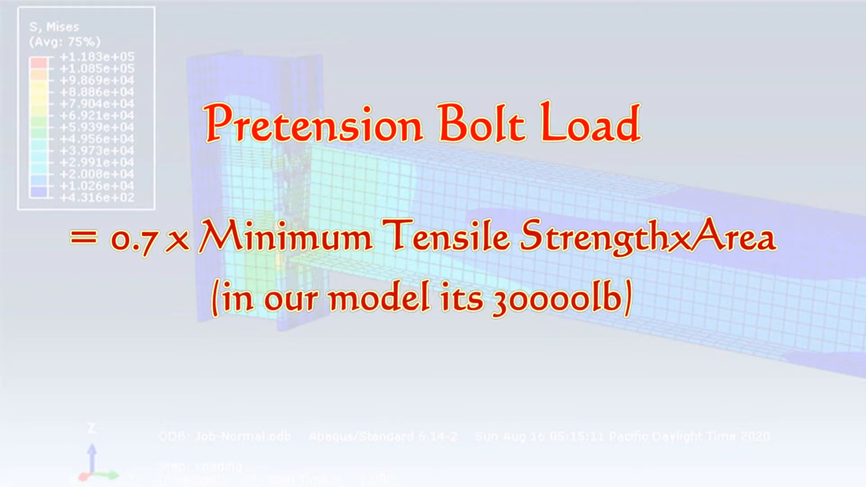
{"action": "type", "text": "Bolt Load"}
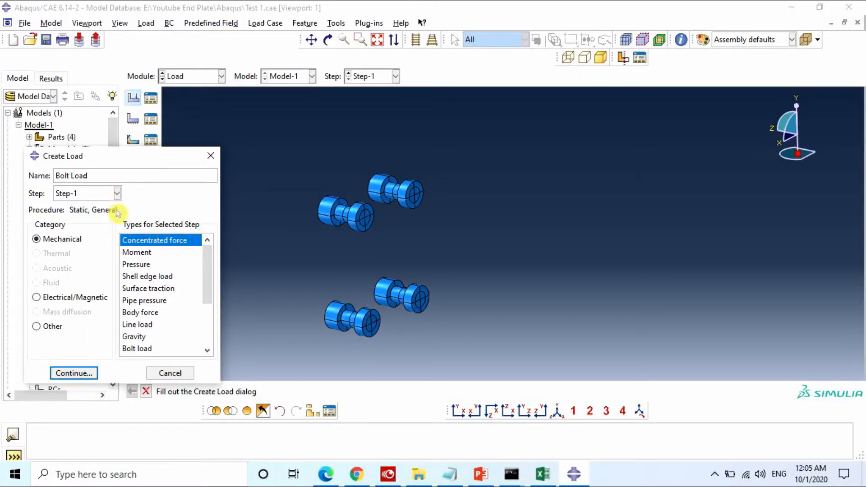
{"action": "scroll", "coordinate": [198, 281], "scroll_direction": "down", "scroll_amount": 2}
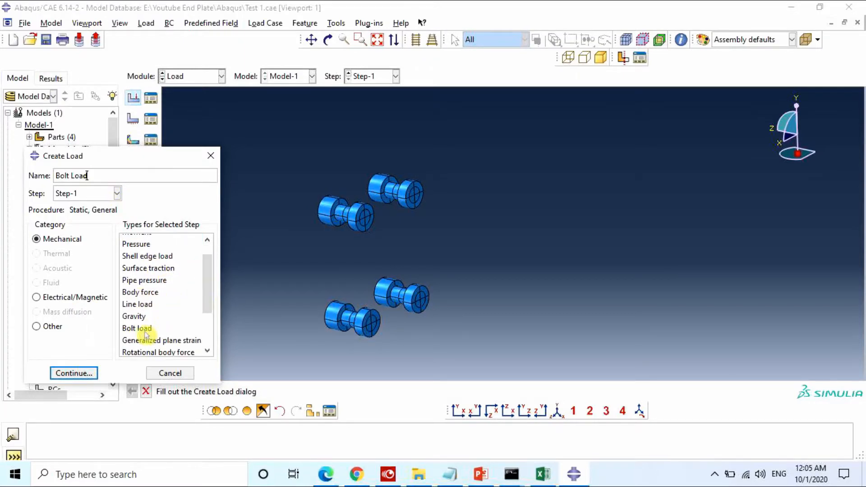
{"action": "left_click", "coordinate": [135, 329]}
{"action": "left_click", "coordinate": [73, 374]}
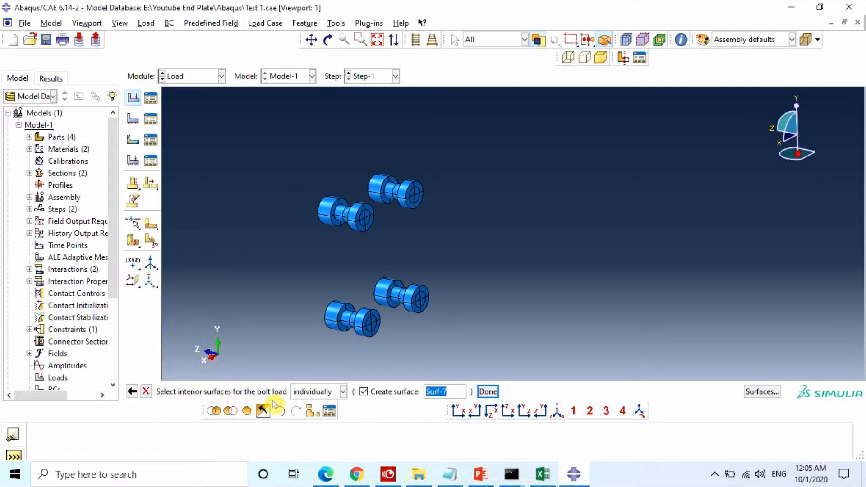
Step: Select the interior shank cross-section of the upper rear bolt by angle, without creating a named surface, and choose its Brown side
{"action": "scroll", "coordinate": [335, 248], "scroll_direction": "down", "scroll_amount": 4}
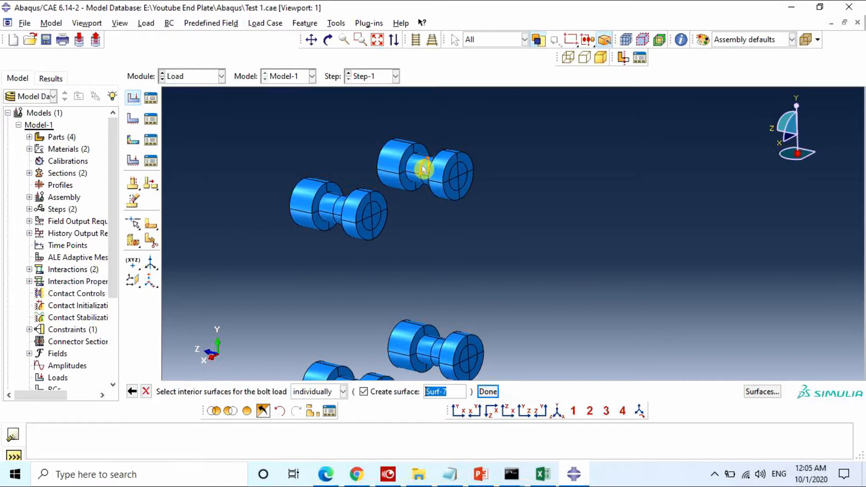
{"action": "left_click", "coordinate": [343, 391]}
{"action": "left_click", "coordinate": [307, 408]}
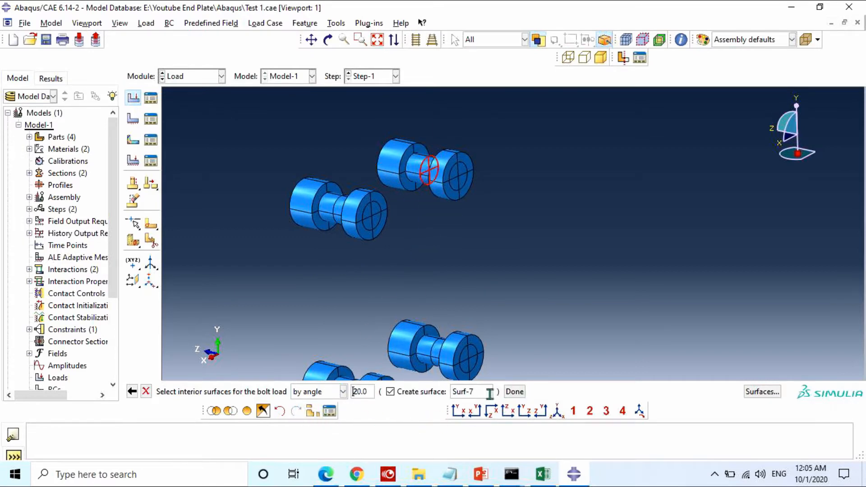
{"action": "left_click", "coordinate": [420, 392]}
{"action": "left_click", "coordinate": [469, 392]}
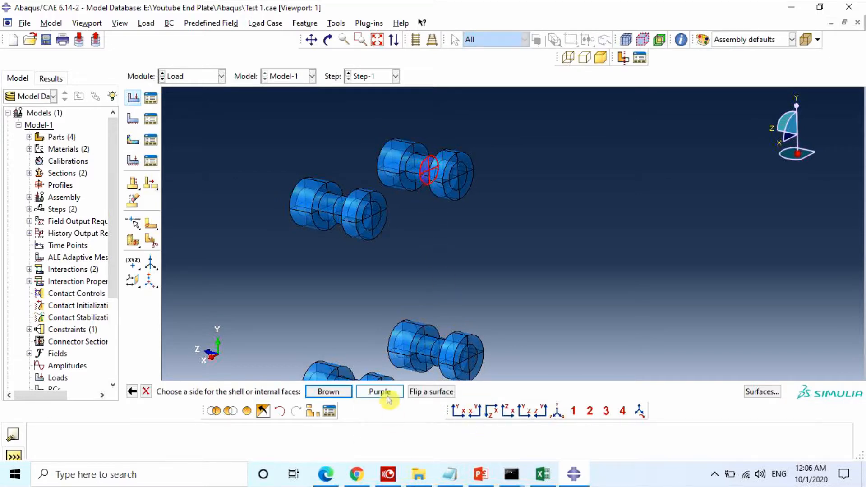
{"action": "mouse_move", "coordinate": [435, 224]}
{"action": "left_mouse_down", "text": "ctrl+alt"}
{"action": "mouse_move", "coordinate": [567, 240]}
{"action": "mouse_move", "coordinate": [479, 178]}
{"action": "left_mouse_up", "text": "ctrl+alt"}
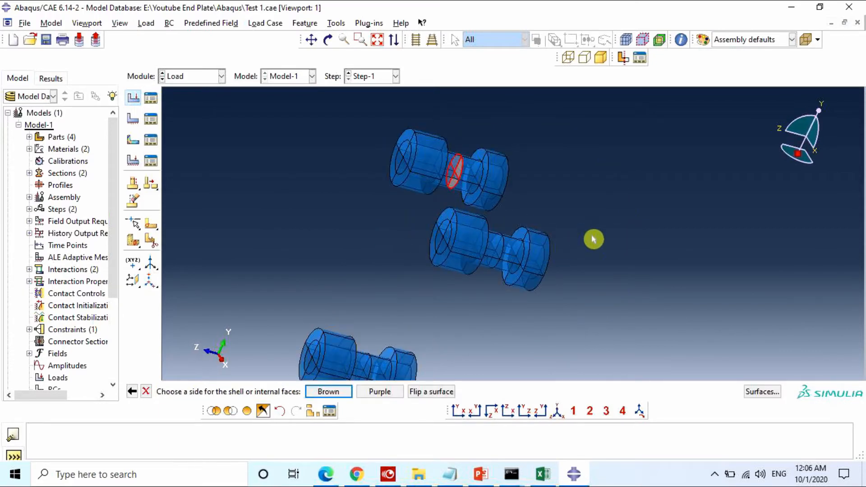
{"action": "left_click_drag", "start_coordinate": [594, 237], "coordinate": [484, 216], "text": "ctrl+alt"}
{"action": "left_click", "coordinate": [330, 392]}
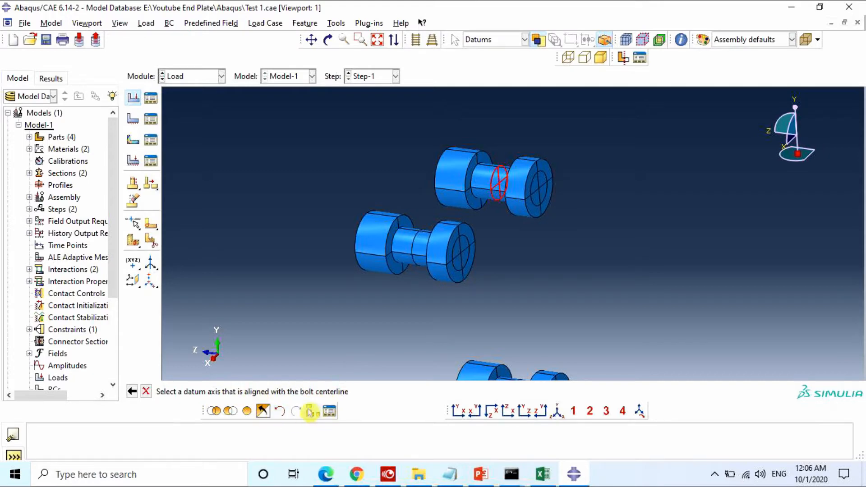
Step: Restore the full display, isolate the four bolts with their datum axes, and pick the upper rear bolt's centerline as the bolt axis
{"action": "left_click", "coordinate": [248, 411]}
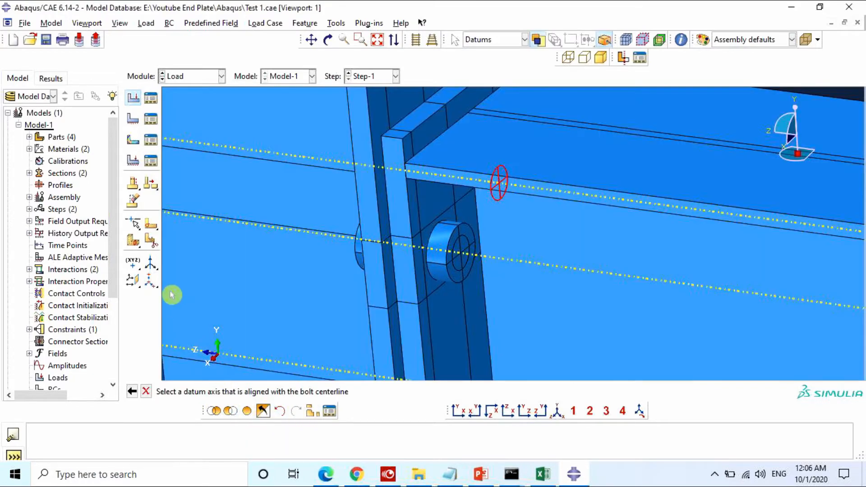
{"action": "left_click", "coordinate": [315, 411]}
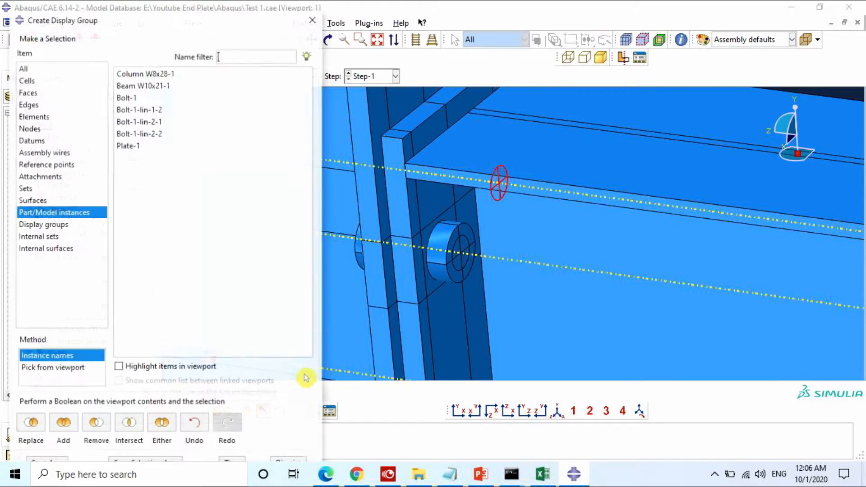
{"action": "left_click_drag", "start_coordinate": [140, 98], "coordinate": [143, 136]}
{"action": "left_click", "coordinate": [137, 421]}
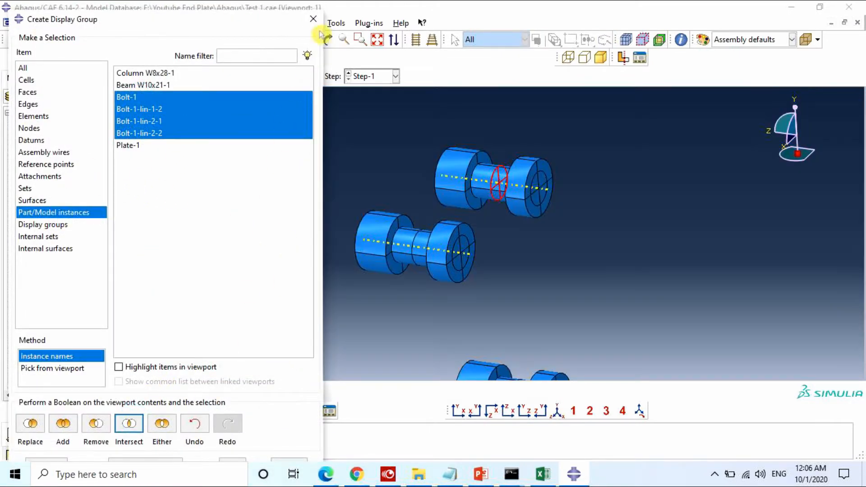
{"action": "left_click", "coordinate": [313, 18]}
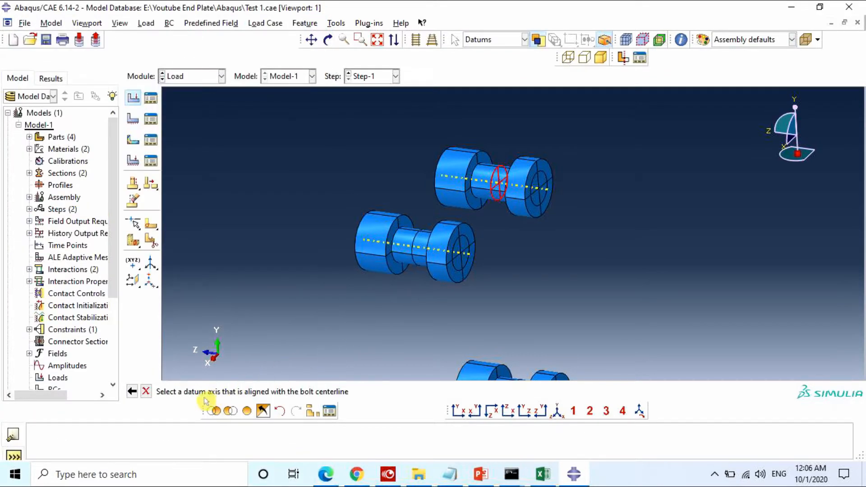
{"action": "left_click", "coordinate": [543, 194]}
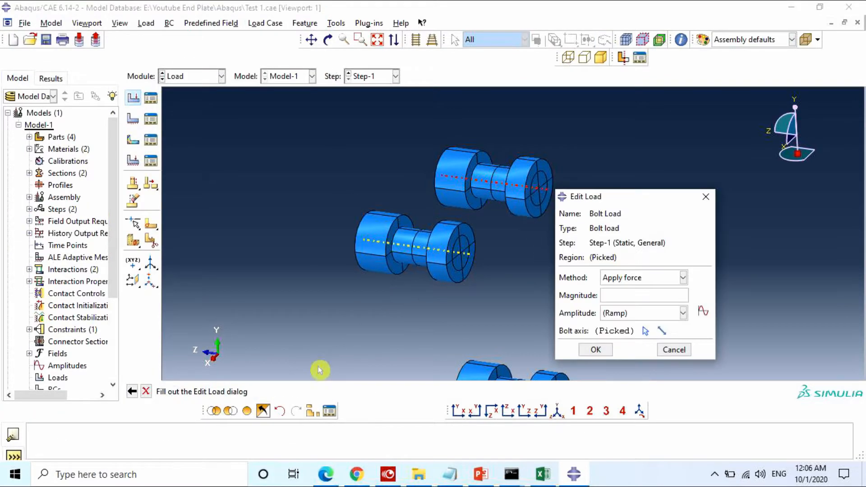
{"action": "left_click_drag", "start_coordinate": [641, 194], "coordinate": [679, 161]}
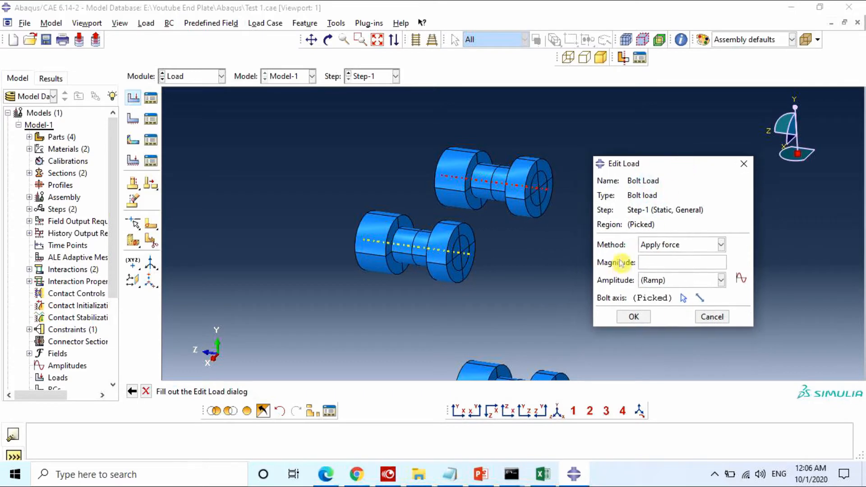
Step: Complete the bolt load with a force magnitude of 30000 and copy it as "Bolt Load 2" in Step-1
{"action": "left_click", "coordinate": [642, 263]}
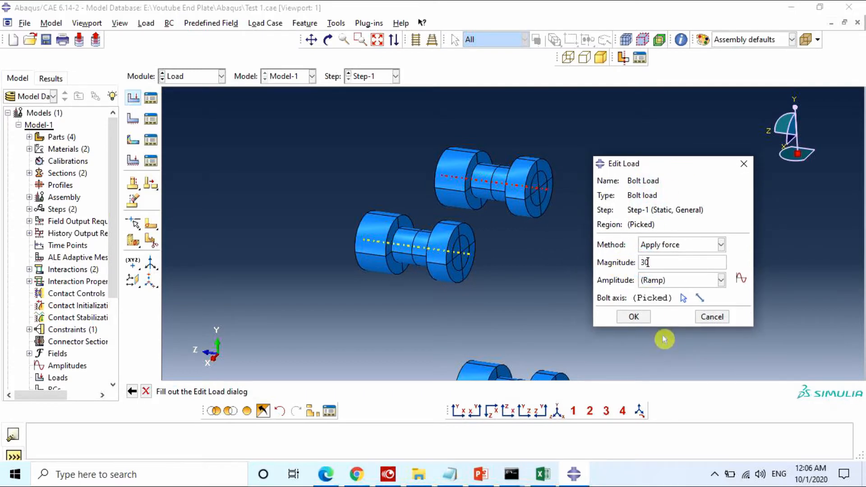
{"action": "left_click", "coordinate": [643, 320]}
{"action": "left_click", "coordinate": [150, 98]}
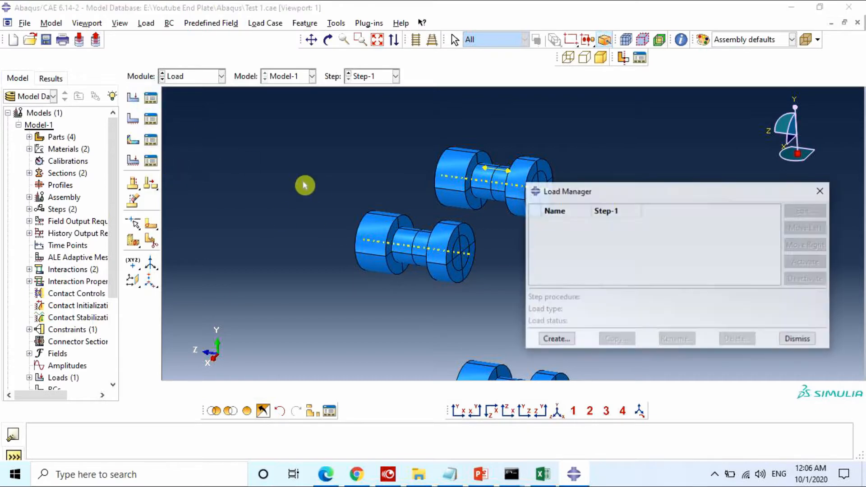
{"action": "left_click_drag", "start_coordinate": [631, 195], "coordinate": [656, 195]}
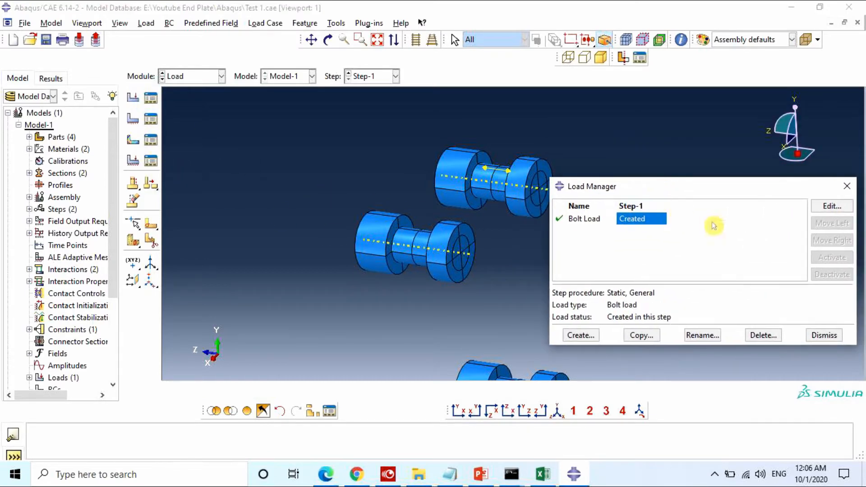
{"action": "left_click", "coordinate": [640, 335]}
{"action": "left_click_drag", "start_coordinate": [70, 120], "coordinate": [43, 121]}
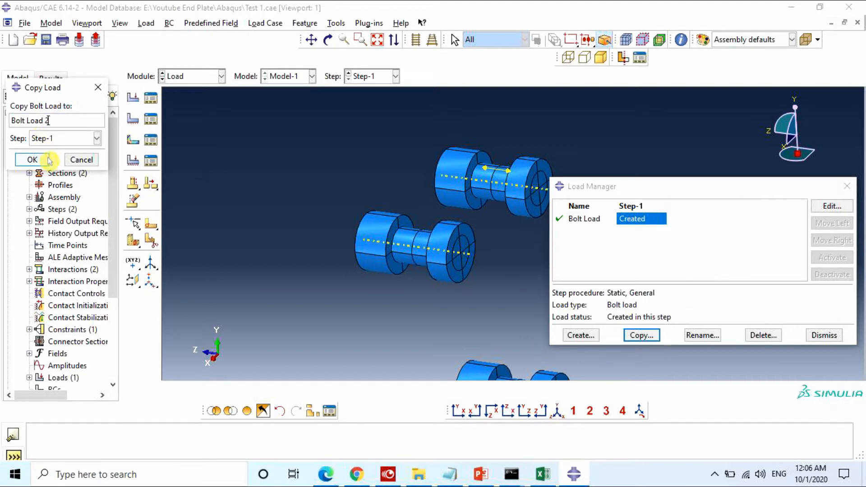
{"action": "left_click", "coordinate": [33, 160]}
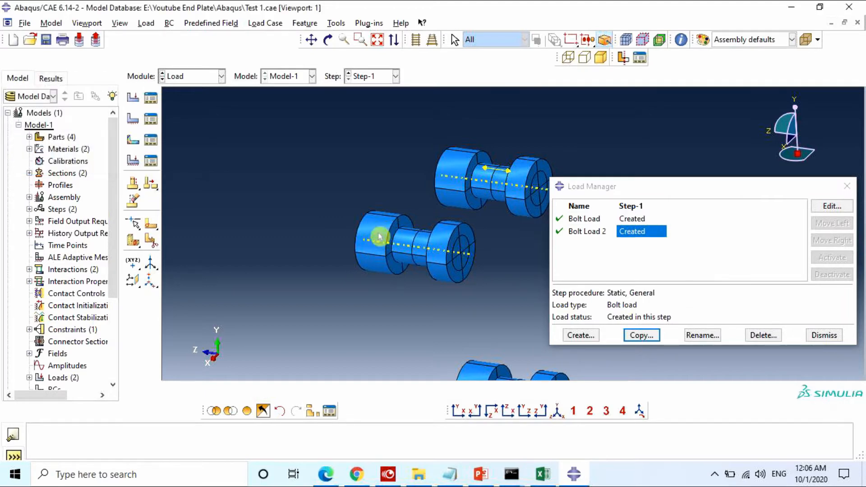
Step: Reassign Bolt Load 2 to the upper front bolt, using its interior shank cross-section (Brown side) and its centerline as bolt axis
{"action": "left_click", "coordinate": [832, 205]}
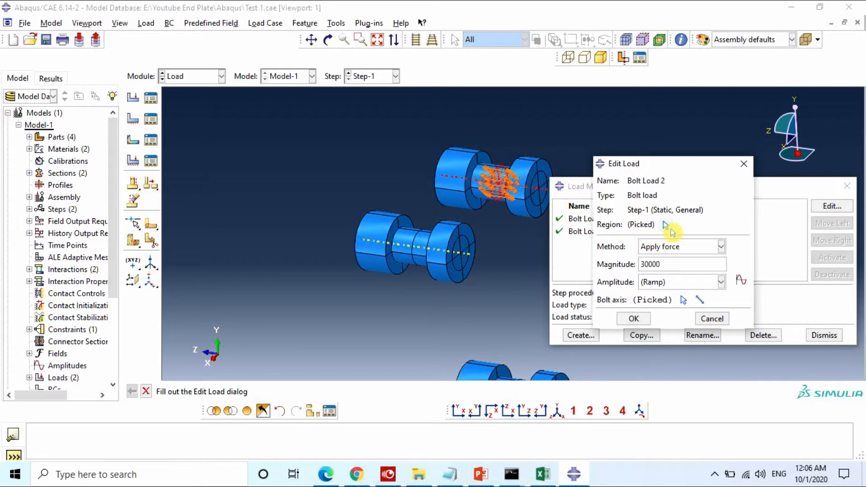
{"action": "left_click", "coordinate": [668, 226]}
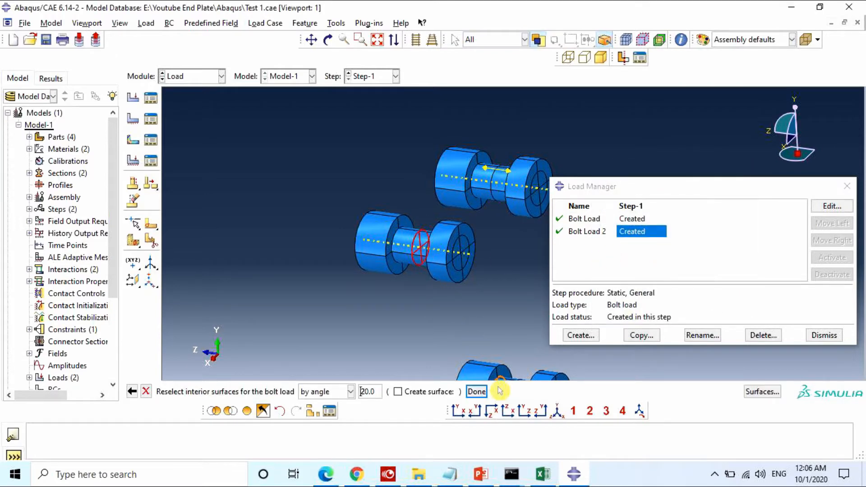
{"action": "left_click", "coordinate": [477, 391]}
{"action": "left_click", "coordinate": [332, 392]}
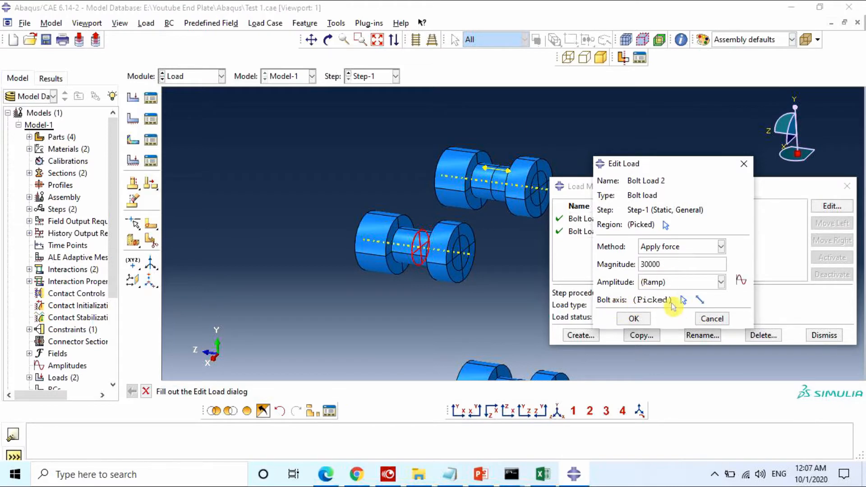
{"action": "left_click", "coordinate": [683, 301]}
{"action": "left_click", "coordinate": [464, 253]}
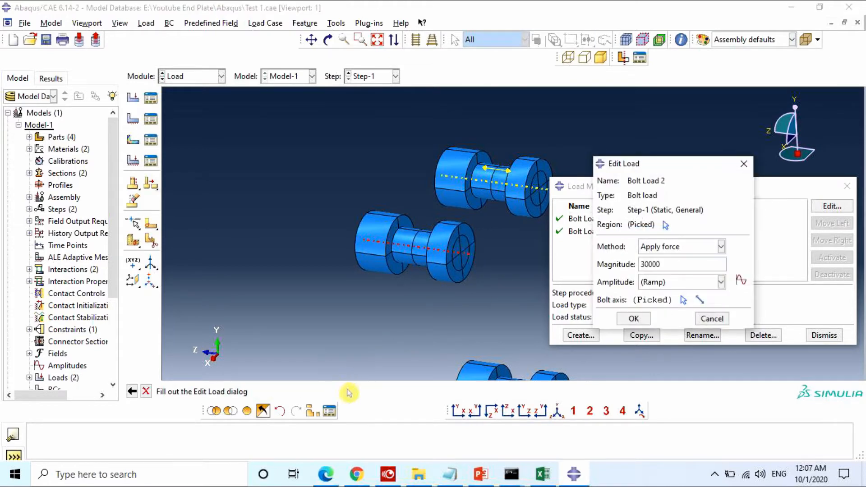
{"action": "left_click", "coordinate": [633, 319]}
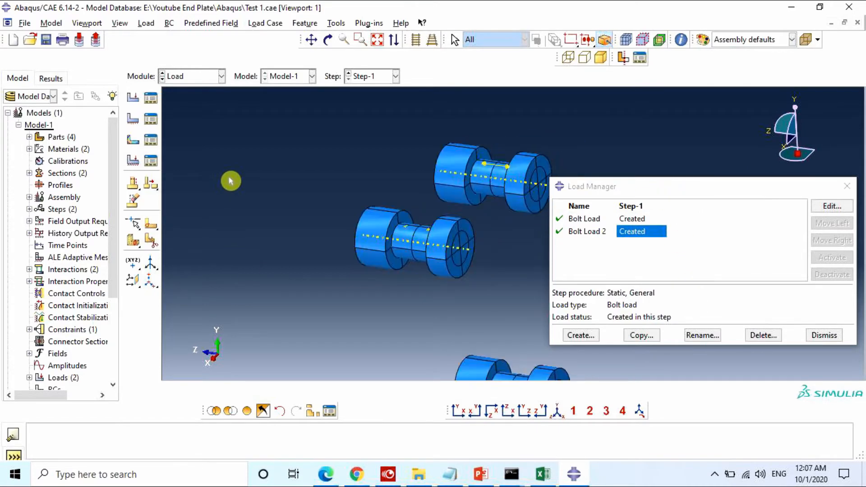
Step: Copy Bolt Load 2 as "Bolt Load 3" in Step-1
{"action": "scroll", "coordinate": [312, 302], "scroll_direction": "down", "scroll_amount": 3}
{"action": "scroll", "coordinate": [397, 312], "scroll_direction": "up", "scroll_amount": 3}
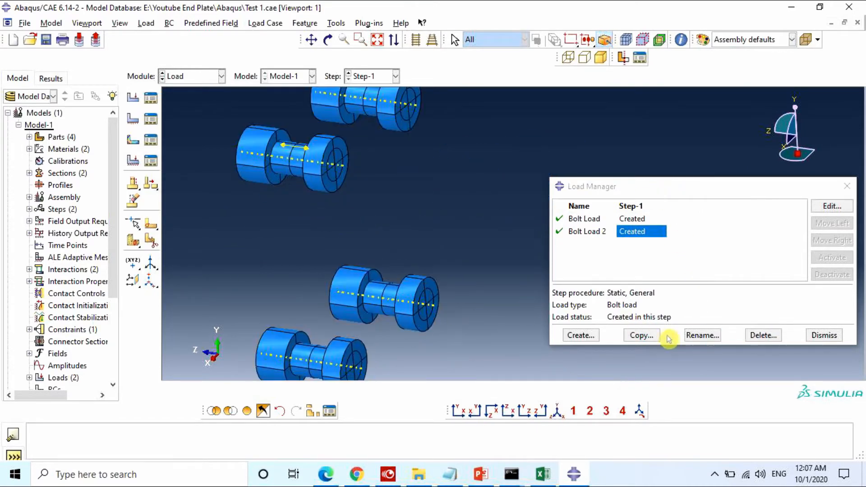
{"action": "left_click", "coordinate": [652, 336]}
{"action": "left_click_drag", "start_coordinate": [70, 120], "coordinate": [46, 121]}
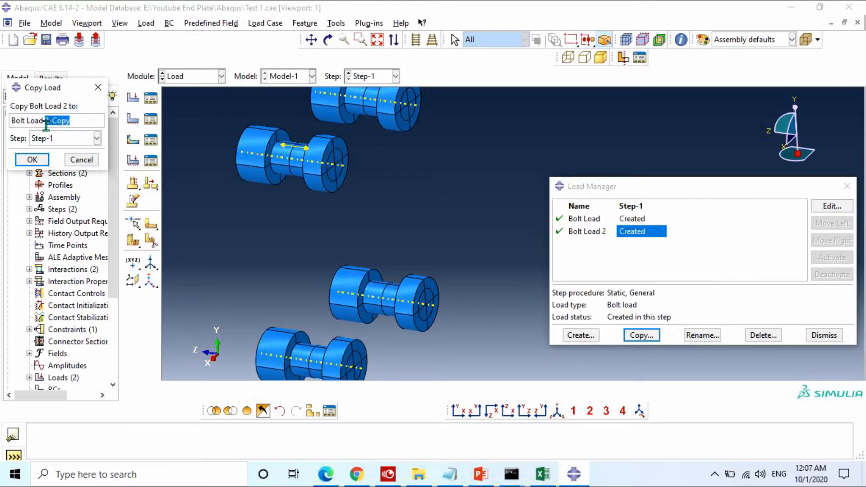
{"action": "type", "text": "3"}
{"action": "left_click", "coordinate": [32, 160]}
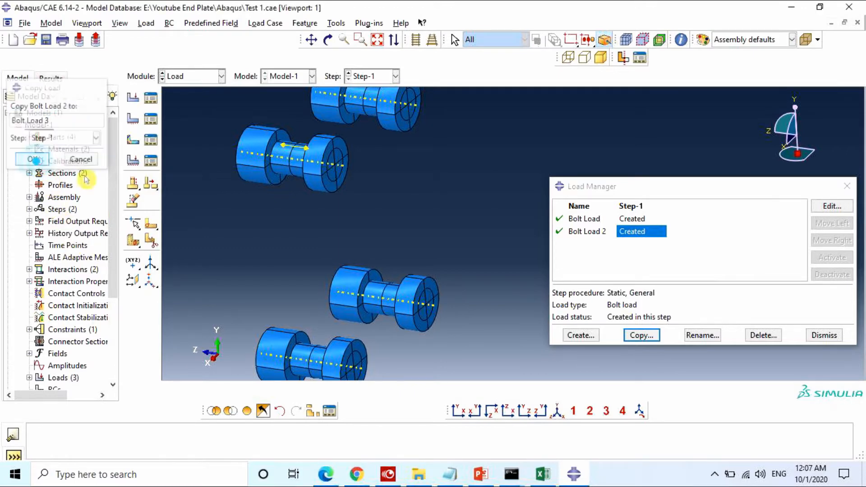
Step: Reassign Bolt Load 3 to the lower rear bolt, using its interior shank cross-section (Brown side) and its centerline as bolt axis
{"action": "left_click", "coordinate": [831, 206]}
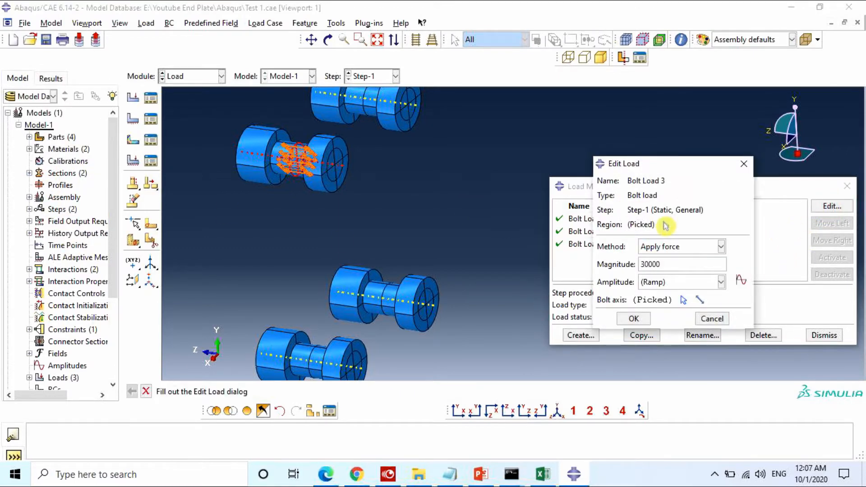
{"action": "left_click", "coordinate": [610, 224]}
{"action": "left_click", "coordinate": [386, 295]}
{"action": "left_click", "coordinate": [476, 391]}
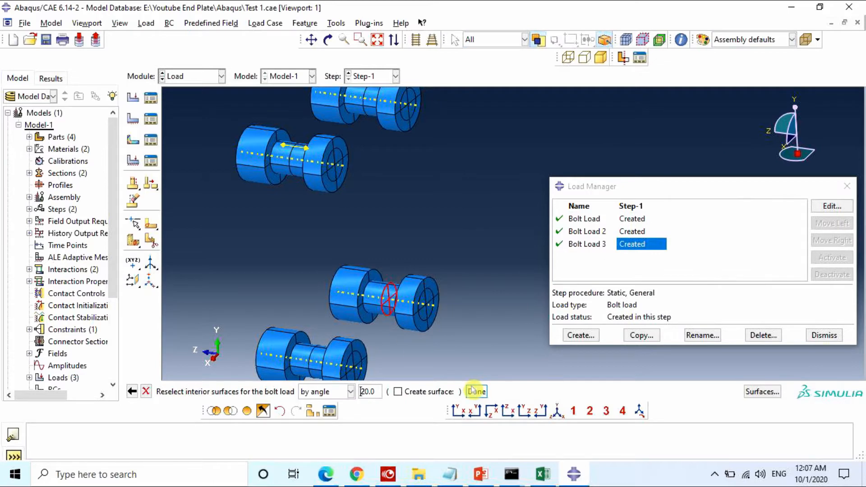
{"action": "left_click", "coordinate": [339, 392]}
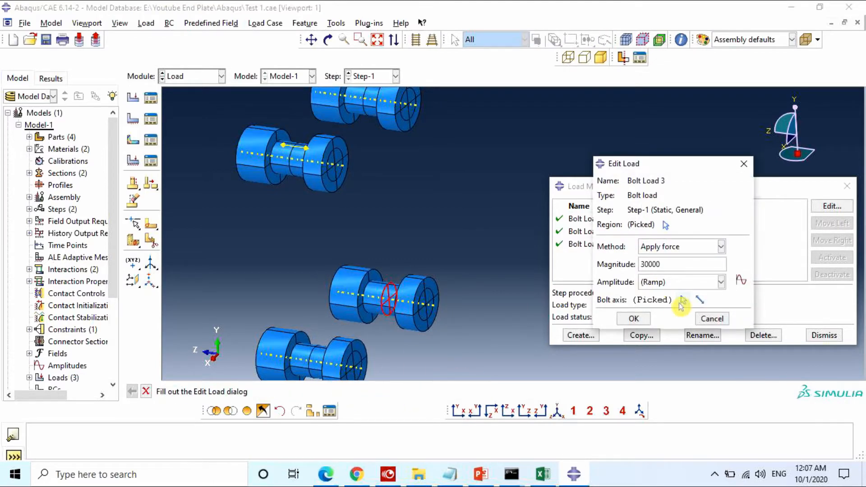
{"action": "left_click", "coordinate": [683, 300]}
{"action": "left_click", "coordinate": [434, 306]}
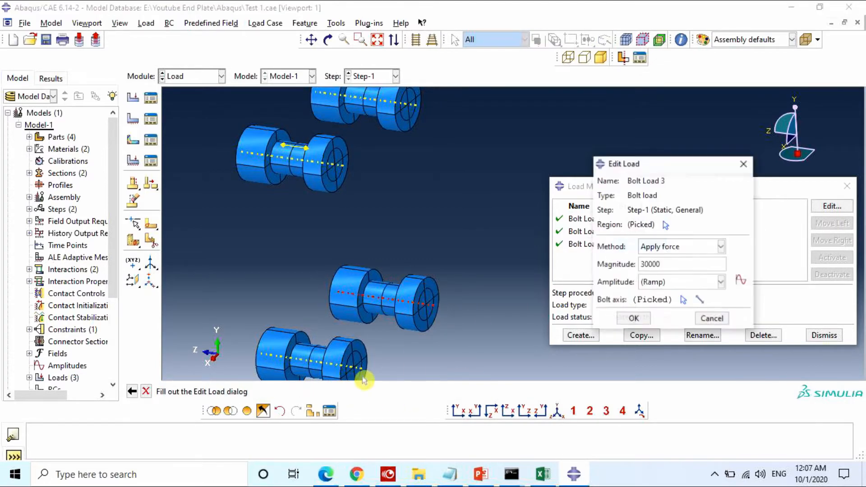
{"action": "left_click", "coordinate": [634, 319]}
Step: Copy Bolt Load 3 as "Bolt Load 4" in Step-1
{"action": "left_click", "coordinate": [644, 336]}
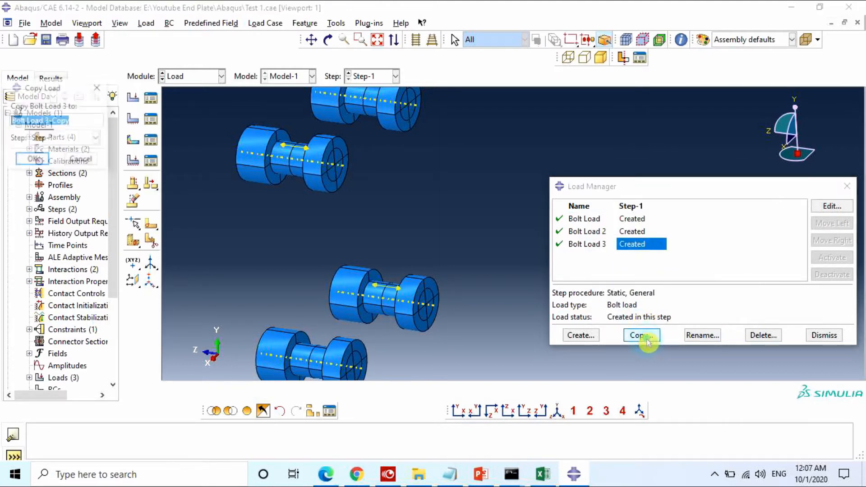
{"action": "left_click_drag", "start_coordinate": [72, 120], "coordinate": [44, 120]}
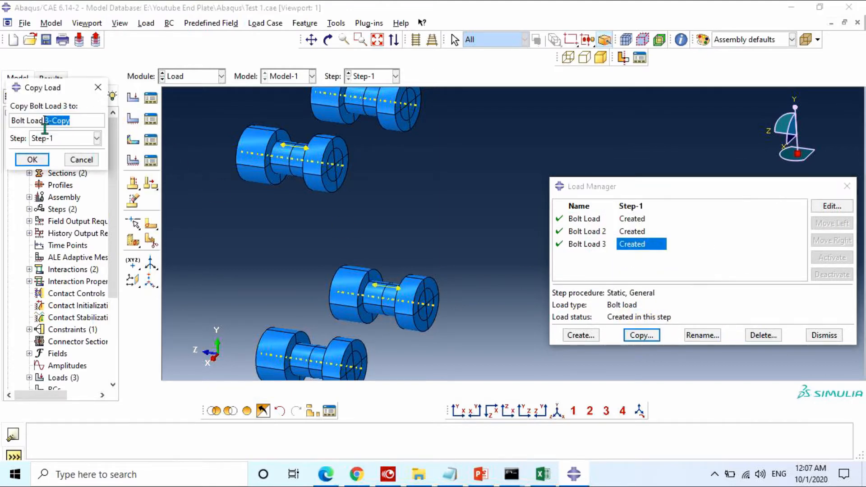
{"action": "type", "text": "4"}
{"action": "left_click", "coordinate": [34, 159]}
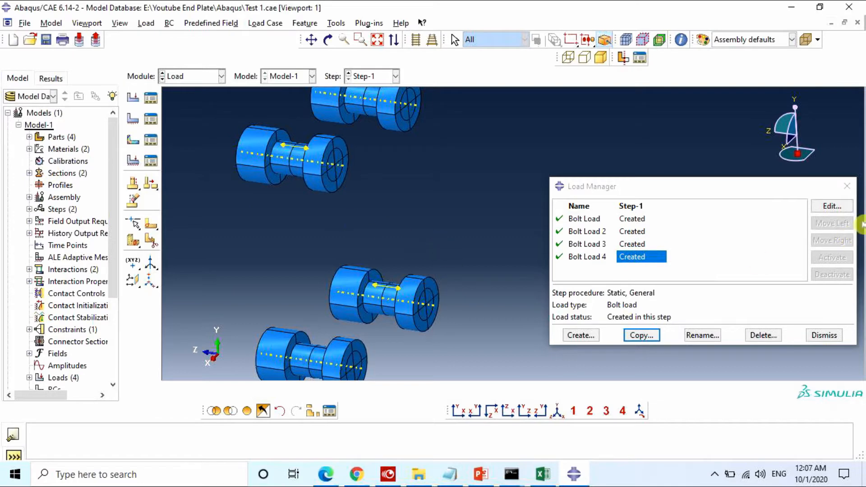
Step: Reassign Bolt Load 4 to the lower front bolt, using its interior shank cross-section (Brown side) and its centerline as bolt axis
{"action": "left_click", "coordinate": [848, 208]}
{"action": "left_click", "coordinate": [667, 225]}
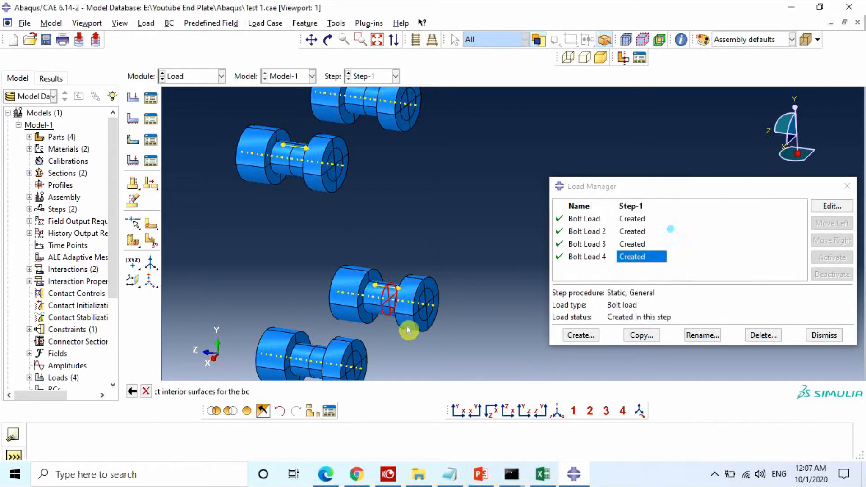
{"action": "left_click", "coordinate": [315, 357]}
{"action": "left_click", "coordinate": [476, 391]}
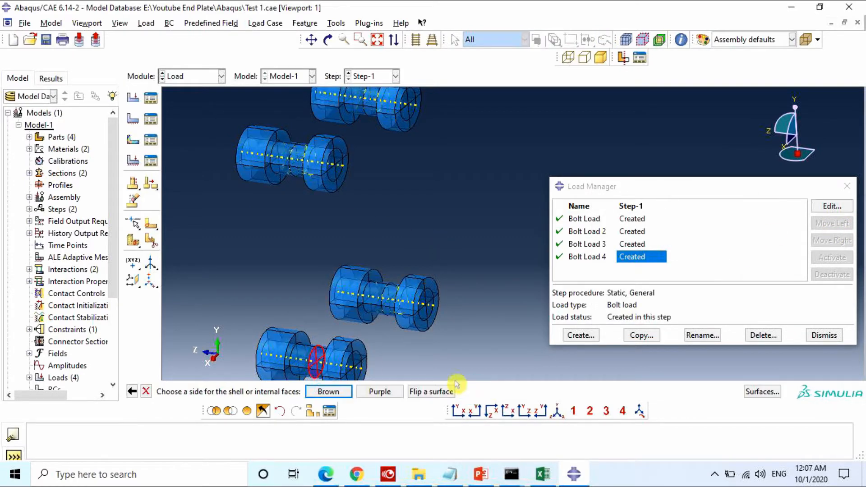
{"action": "left_click", "coordinate": [329, 392]}
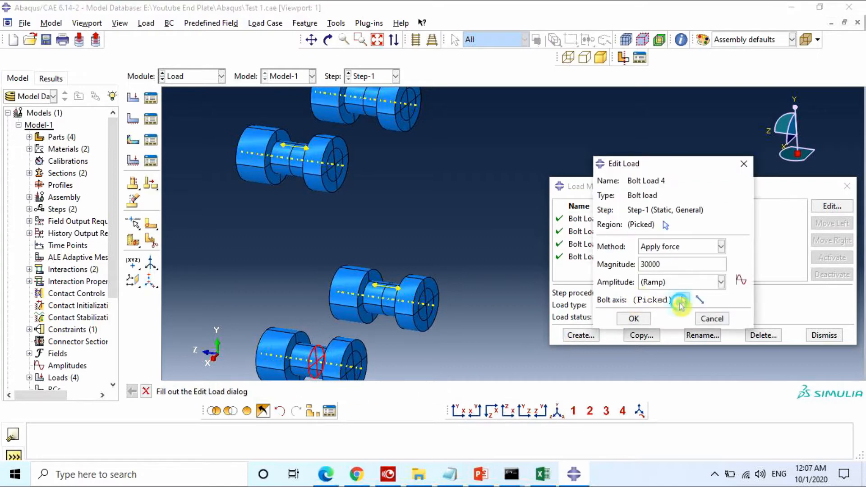
{"action": "left_click", "coordinate": [681, 303]}
{"action": "left_click", "coordinate": [360, 367]}
{"action": "left_click", "coordinate": [633, 319]}
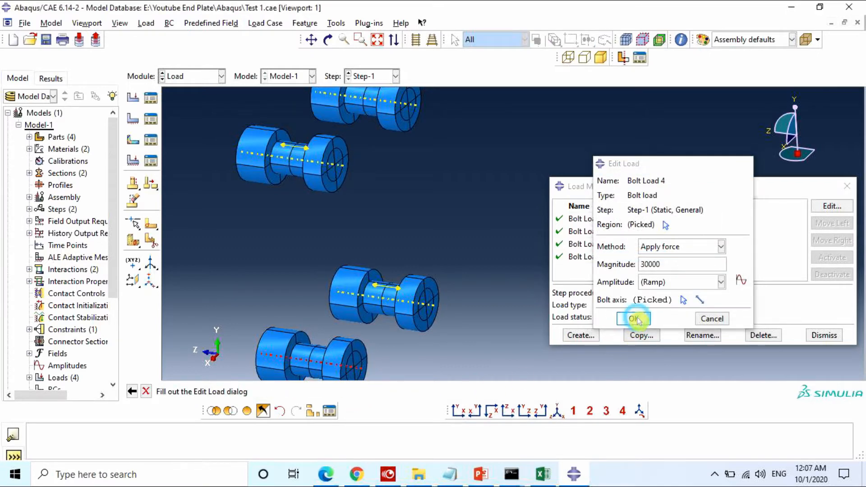
Step: Close the Load Manager and restore the display of the full beam-to-column assembly
{"action": "scroll", "coordinate": [371, 275], "scroll_direction": "up", "scroll_amount": 5}
{"action": "left_click", "coordinate": [853, 189]}
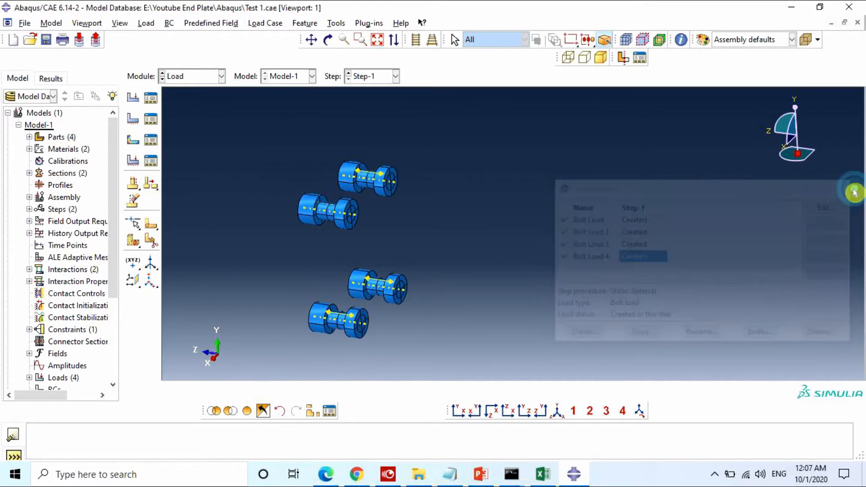
{"action": "scroll", "coordinate": [445, 269], "scroll_direction": "up", "scroll_amount": 2}
{"action": "left_click", "coordinate": [247, 411]}
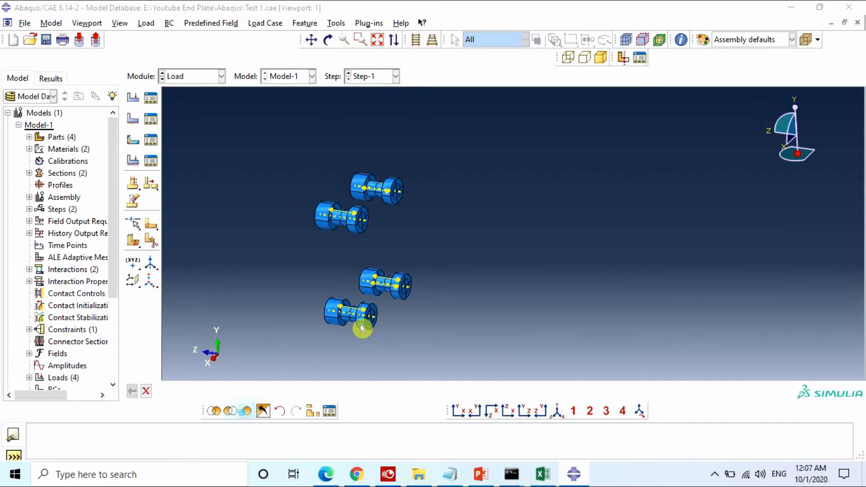
{"action": "scroll", "coordinate": [367, 283], "scroll_direction": "up", "scroll_amount": 5}
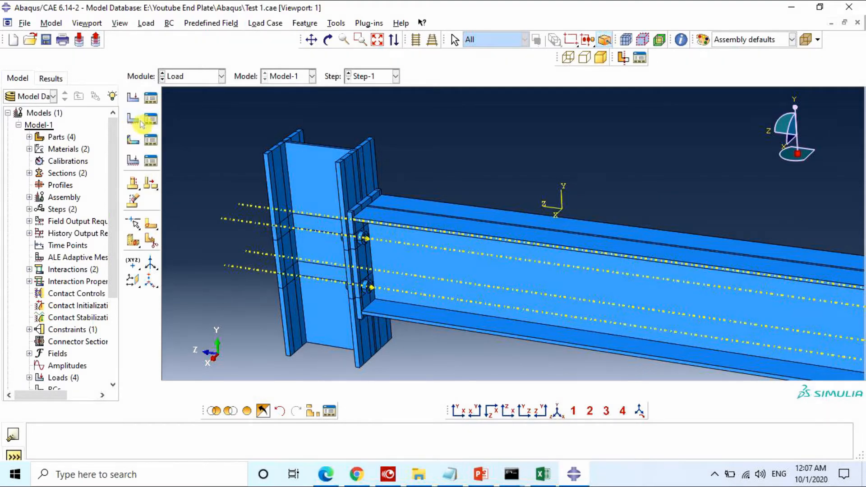
Step: Start a mechanical Symmetry/Antisymmetry/Encastre boundary condition named "Sym" in Step-1
{"action": "left_click", "coordinate": [150, 119]}
{"action": "left_click_drag", "start_coordinate": [93, 116], "coordinate": [808, 189]}
{"action": "left_click_drag", "start_coordinate": [729, 190], "coordinate": [744, 185]}
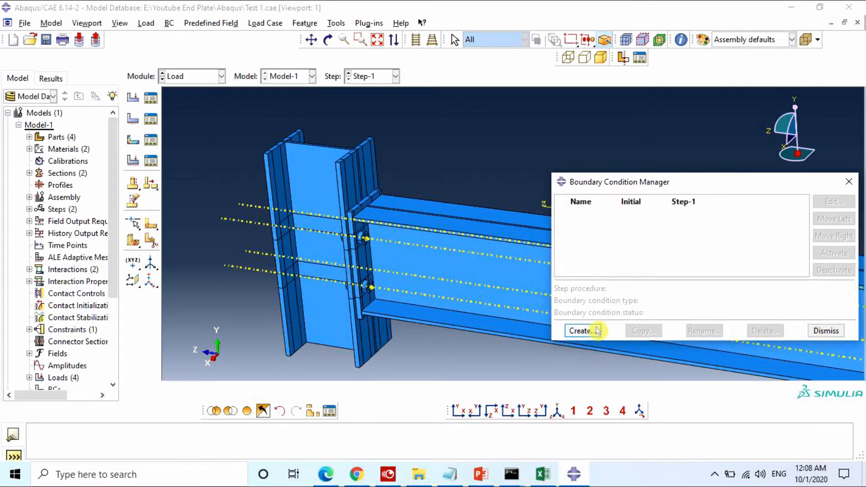
{"action": "left_click", "coordinate": [589, 331]}
{"action": "left_click_drag", "start_coordinate": [189, 131], "coordinate": [765, 156]}
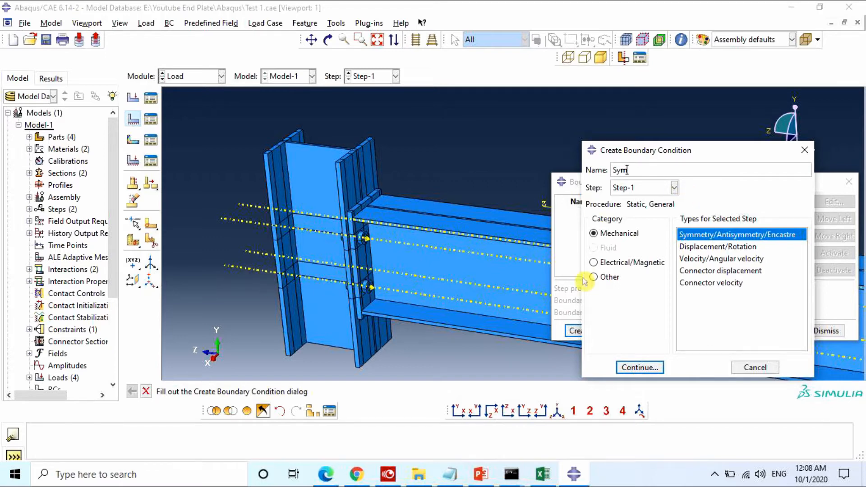
{"action": "left_click", "coordinate": [645, 366]}
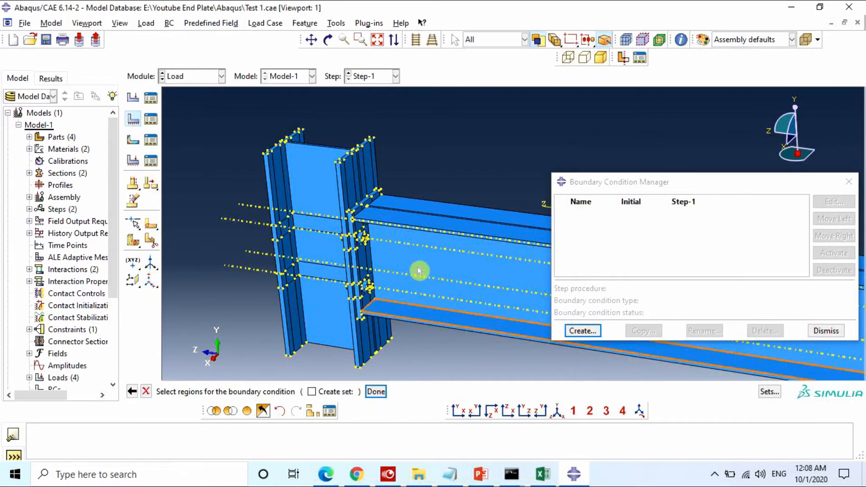
Step: Assign the symmetry condition to the column flange farthest from the beam and set it to ZSYMM (U3 = UR1 = UR2 = 0)
{"action": "mouse_move", "coordinate": [419, 271]}
{"action": "left_mouse_down", "text": "ctrl+alt"}
{"action": "mouse_move", "coordinate": [237, 248]}
{"action": "mouse_move", "coordinate": [251, 306]}
{"action": "mouse_move", "coordinate": [367, 249]}
{"action": "mouse_move", "coordinate": [472, 251]}
{"action": "mouse_move", "coordinate": [447, 253]}
{"action": "left_mouse_up", "text": "ctrl+alt"}
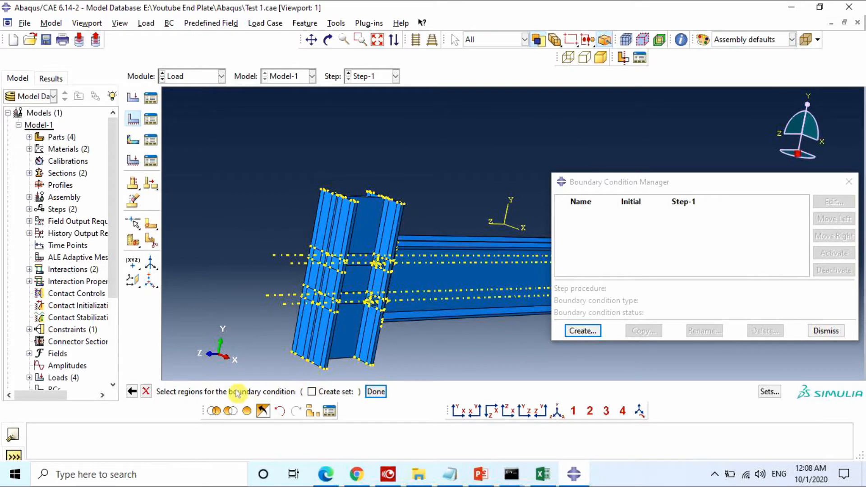
{"action": "left_click_drag", "start_coordinate": [290, 364], "coordinate": [323, 357], "text": "ctrl+alt"}
{"action": "scroll", "coordinate": [324, 356], "scroll_direction": "down", "scroll_amount": 2}
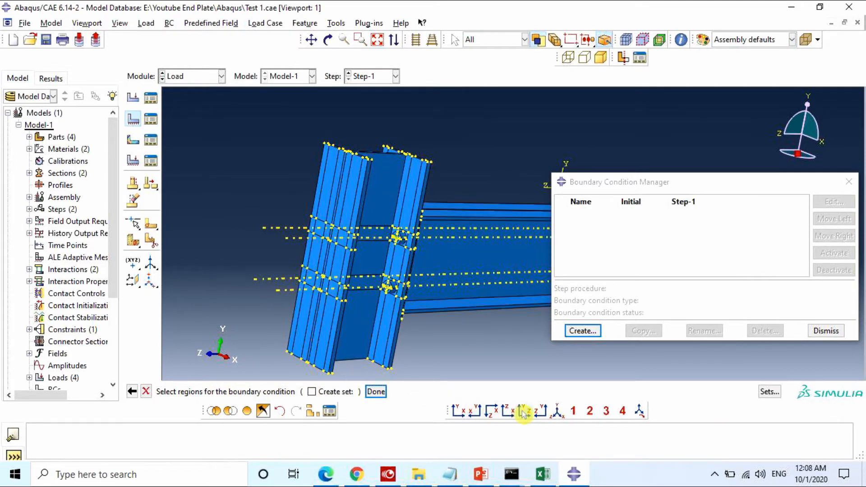
{"action": "left_click", "coordinate": [542, 412]}
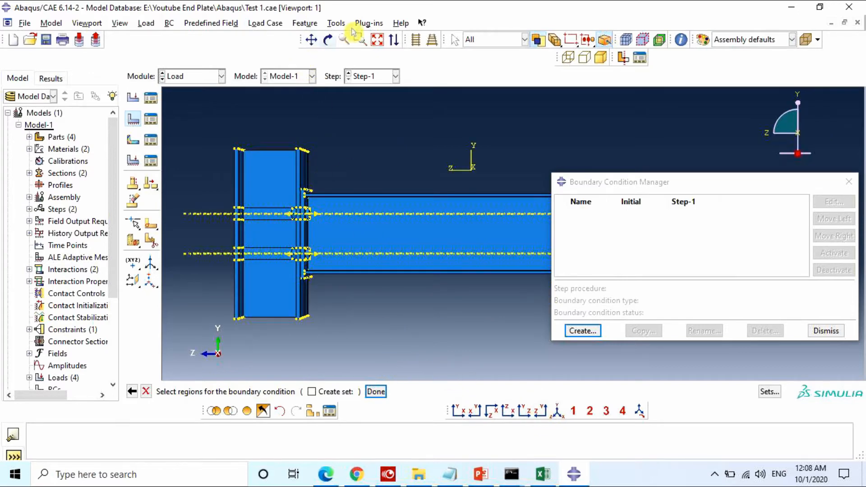
{"action": "scroll", "coordinate": [242, 216], "scroll_direction": "down", "scroll_amount": 3}
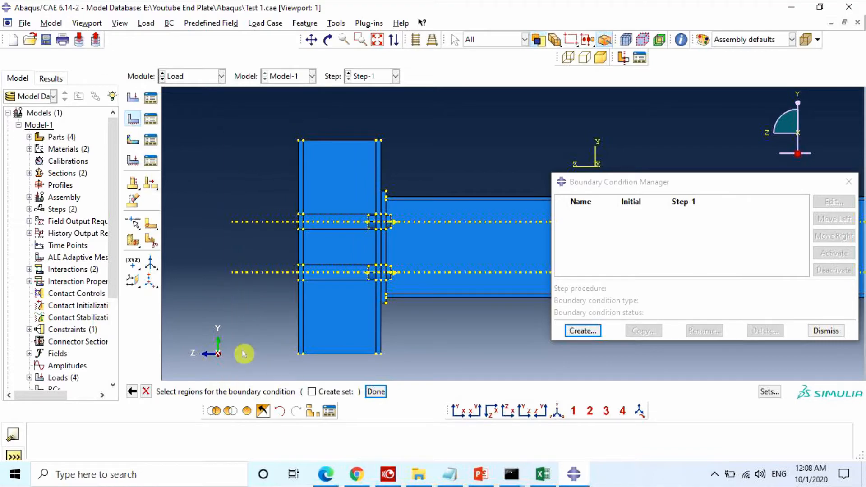
{"action": "left_click_drag", "start_coordinate": [243, 353], "coordinate": [304, 371]}
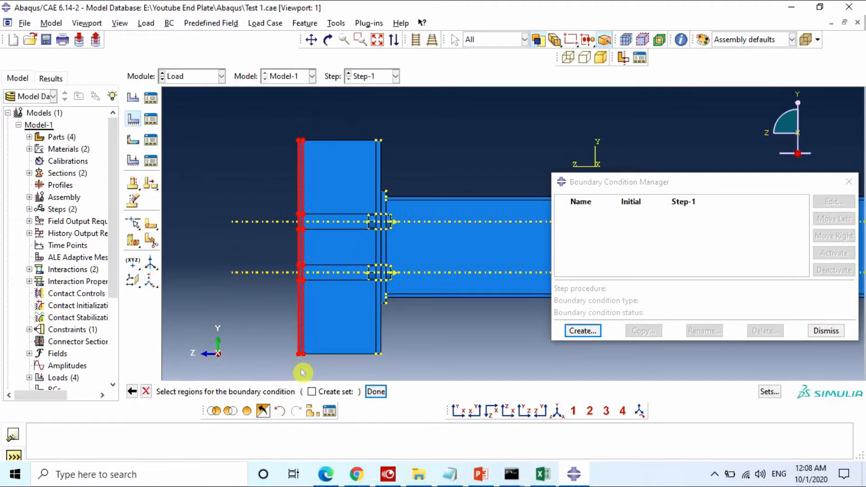
{"action": "scroll", "coordinate": [330, 229], "scroll_direction": "up", "scroll_amount": 1}
{"action": "mouse_move", "coordinate": [331, 228]}
{"action": "left_mouse_down", "text": "ctrl+alt"}
{"action": "mouse_move", "coordinate": [433, 251]}
{"action": "mouse_move", "coordinate": [541, 203]}
{"action": "mouse_move", "coordinate": [325, 216]}
{"action": "mouse_move", "coordinate": [334, 235]}
{"action": "left_mouse_up", "text": "ctrl+alt"}
{"action": "left_click", "coordinate": [376, 392]}
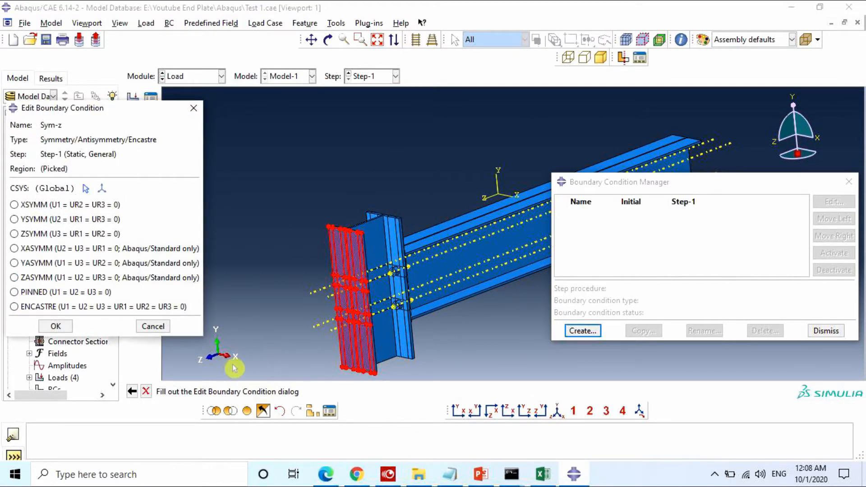
{"action": "left_click", "coordinate": [26, 234]}
{"action": "left_click", "coordinate": [55, 326]}
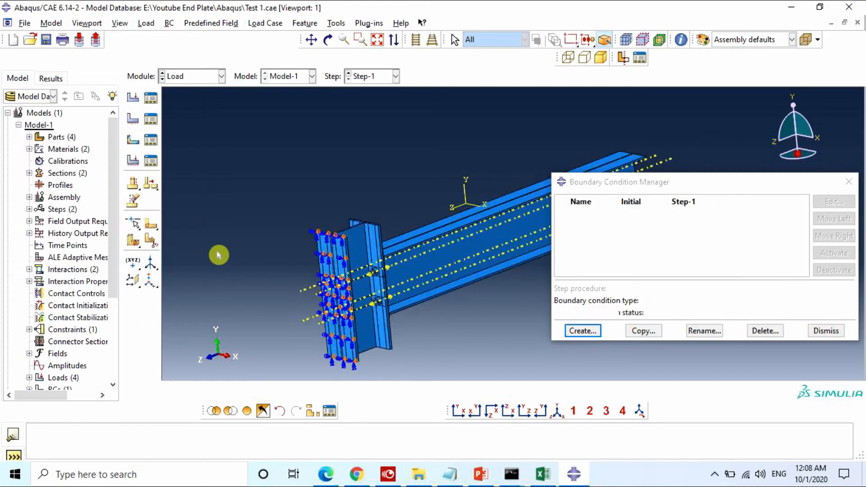
{"action": "left_click_drag", "start_coordinate": [218, 255], "coordinate": [357, 203], "text": "ctrl+alt"}
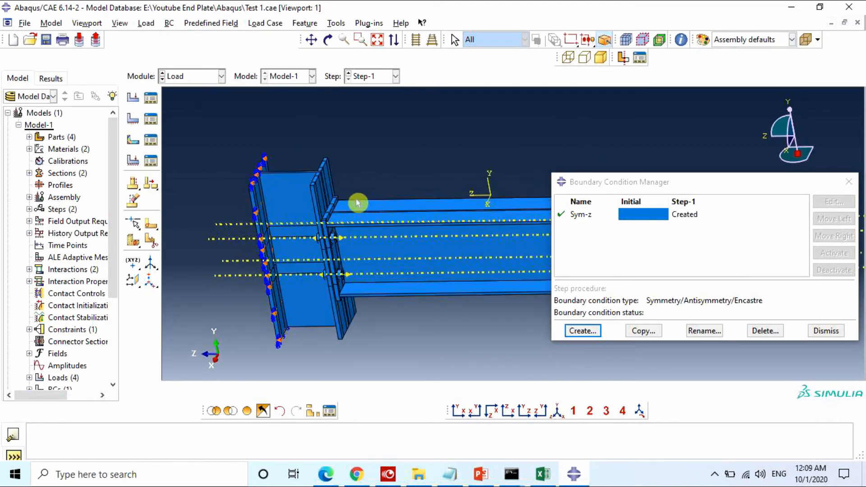
{"action": "left_click", "coordinate": [582, 330]}
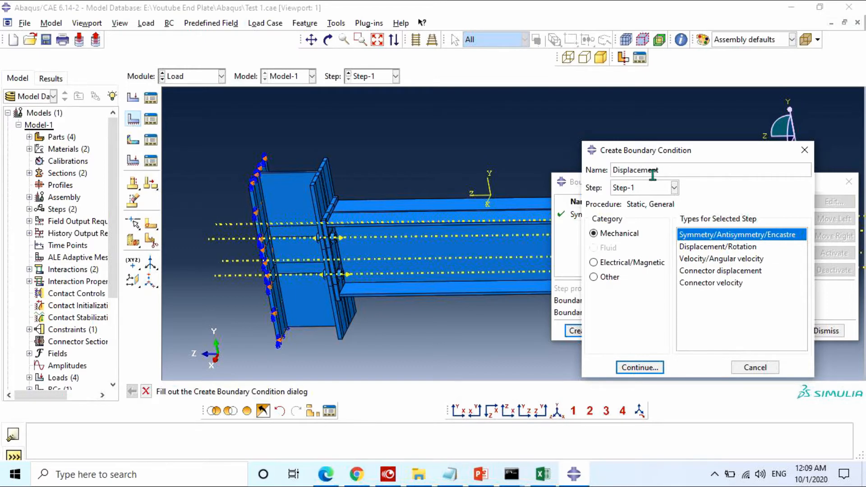
{"action": "left_click", "coordinate": [704, 248]}
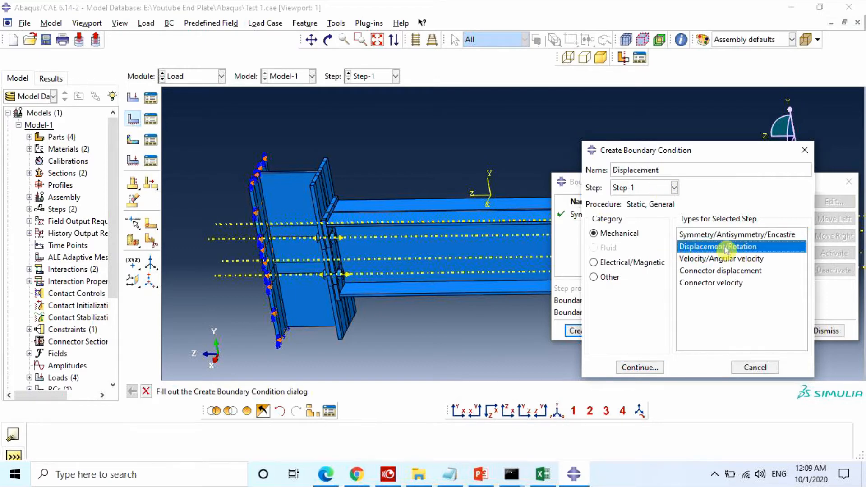
{"action": "left_click", "coordinate": [652, 366]}
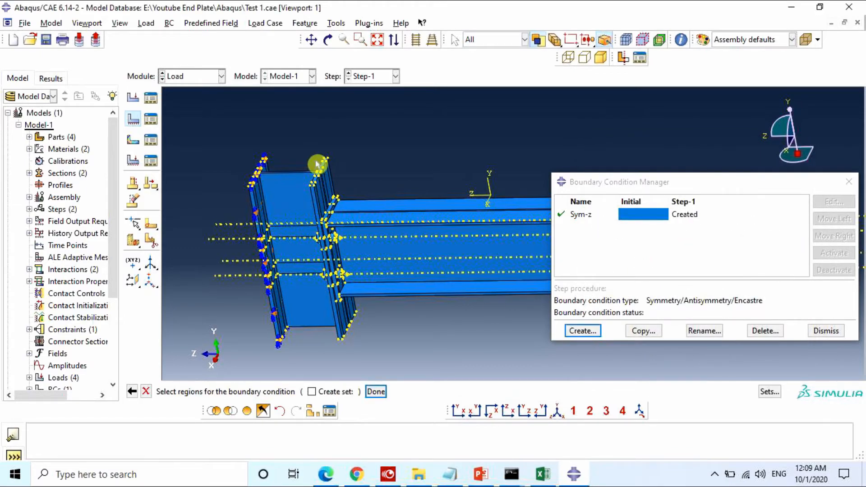
{"action": "left_click_drag", "start_coordinate": [536, 235], "coordinate": [519, 244], "text": "ctrl+alt"}
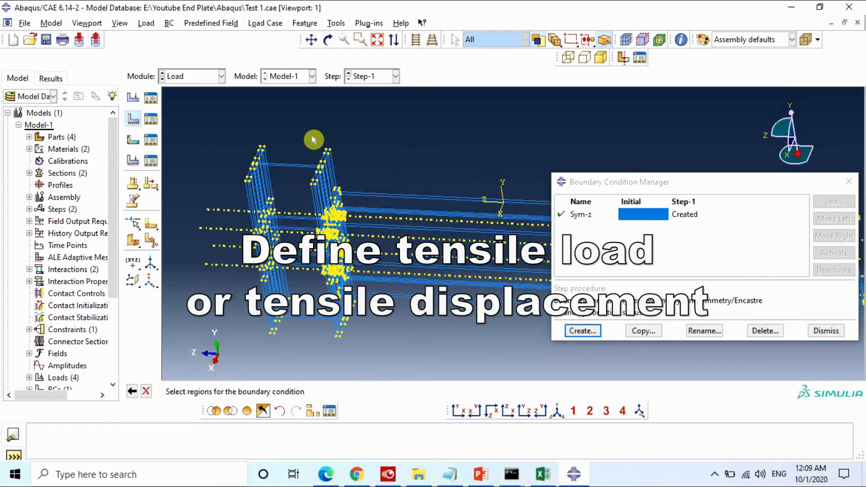
{"action": "scroll", "coordinate": [303, 149], "scroll_direction": "down", "scroll_amount": 6}
{"action": "scroll", "coordinate": [278, 196], "scroll_direction": "up", "scroll_amount": 2}
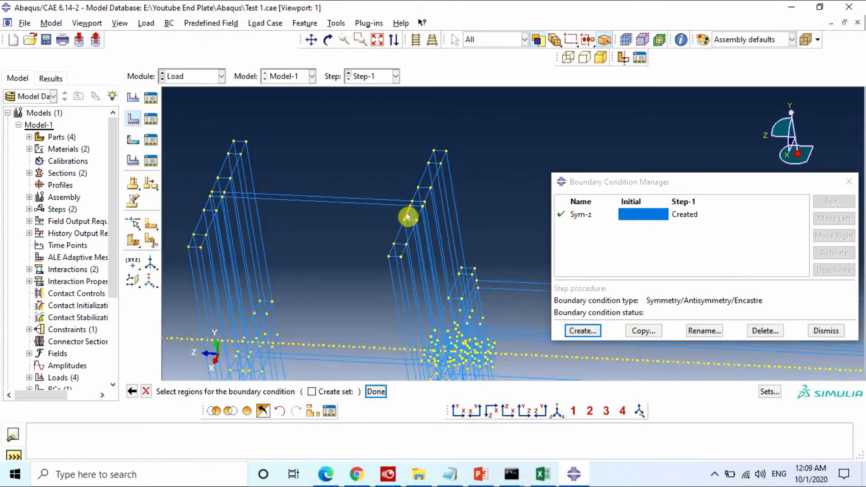
{"action": "scroll", "coordinate": [285, 210], "scroll_direction": "down", "scroll_amount": 1}
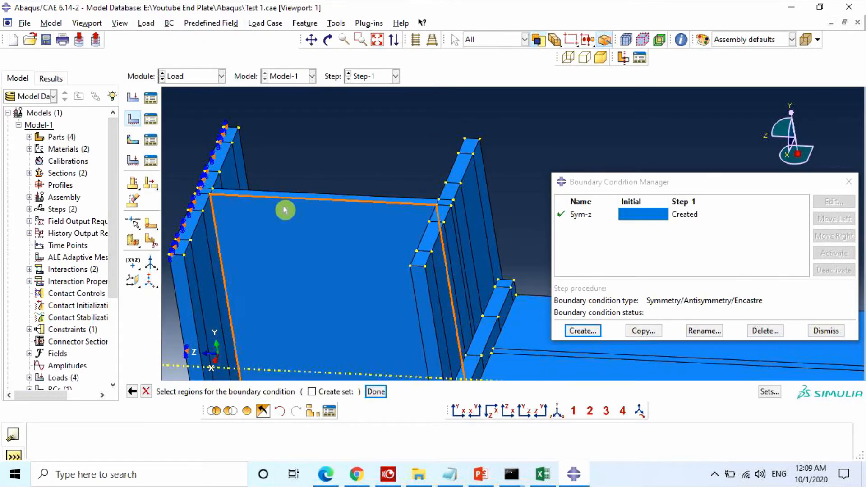
{"action": "left_click", "coordinate": [145, 392]}
Step: In the Interaction module, create a reference point on the top outer edge of the column's beam-side flange, in line with the web
{"action": "left_click", "coordinate": [212, 76]}
{"action": "left_click", "coordinate": [183, 143]}
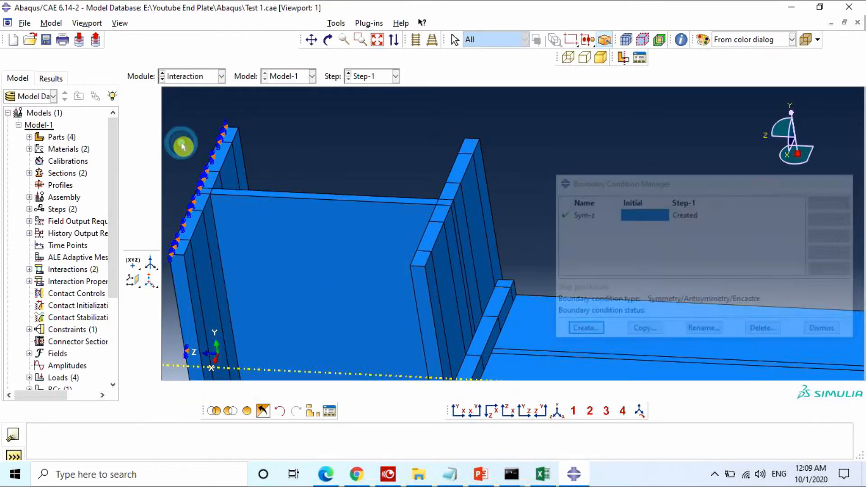
{"action": "left_click", "coordinate": [132, 267]}
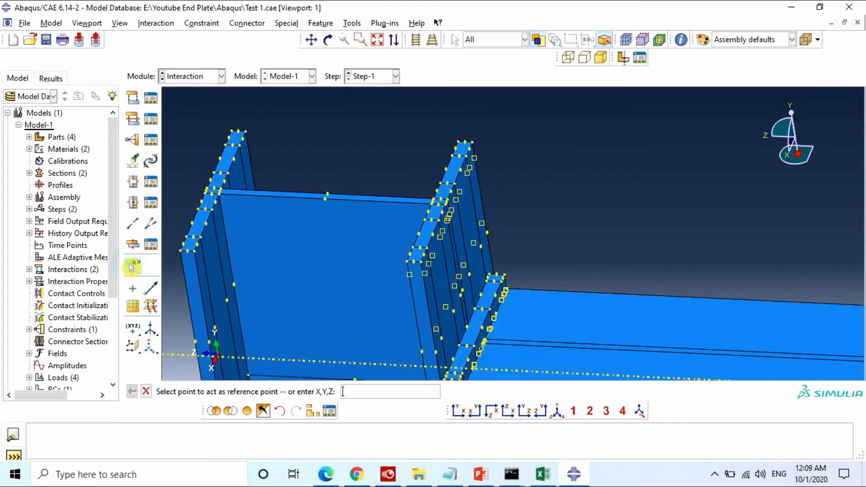
{"action": "mouse_move", "coordinate": [256, 238]}
{"action": "left_mouse_down", "text": "ctrl+alt"}
{"action": "mouse_move", "coordinate": [286, 217]}
{"action": "mouse_move", "coordinate": [406, 207]}
{"action": "mouse_move", "coordinate": [300, 195]}
{"action": "mouse_move", "coordinate": [310, 193]}
{"action": "left_mouse_up", "text": "ctrl+alt"}
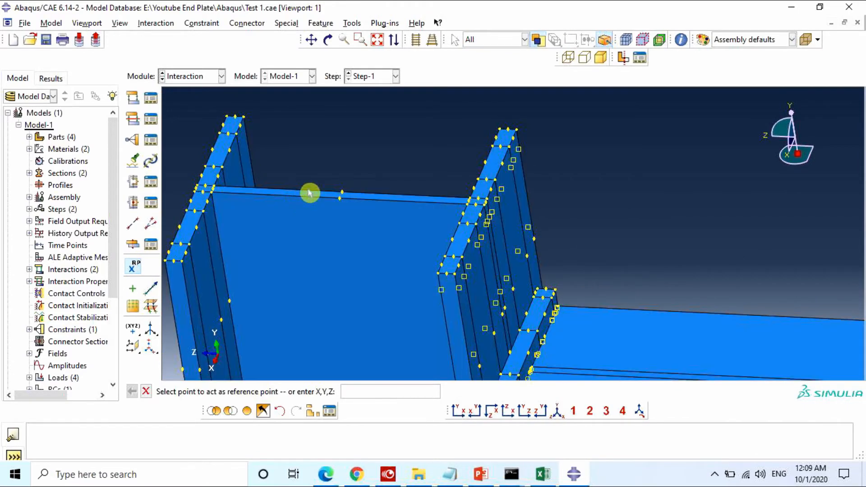
{"action": "scroll", "coordinate": [387, 192], "scroll_direction": "down", "scroll_amount": 4}
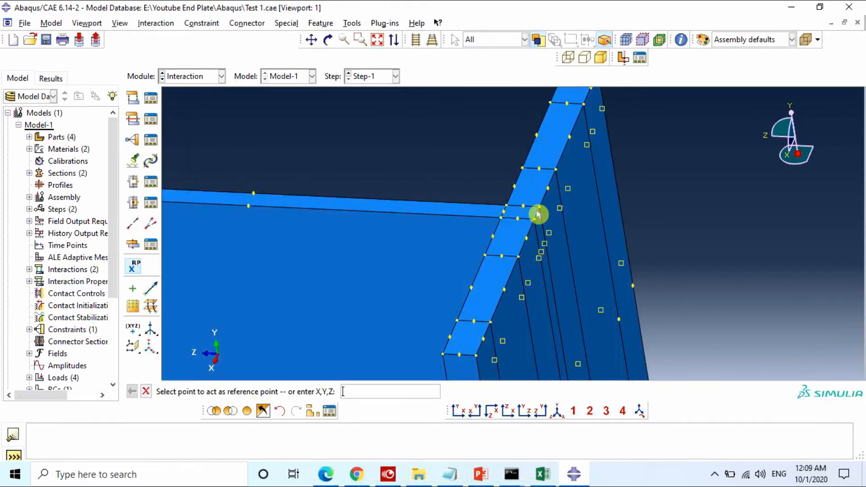
{"action": "left_click", "coordinate": [537, 214]}
{"action": "scroll", "coordinate": [400, 203], "scroll_direction": "up", "scroll_amount": 2}
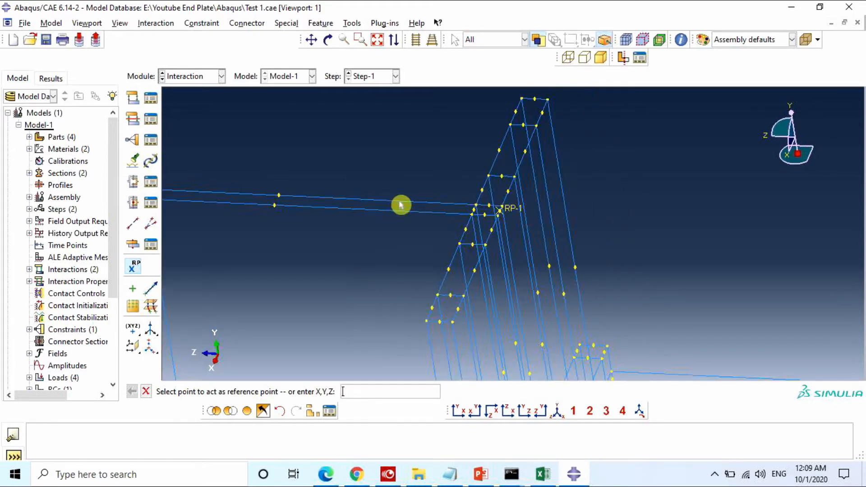
{"action": "scroll", "coordinate": [440, 211], "scroll_direction": "up", "scroll_amount": 1}
Step: Start a Coupling constraint named "loading point" with reference point RP-1 as its control point
{"action": "left_click", "coordinate": [135, 143]}
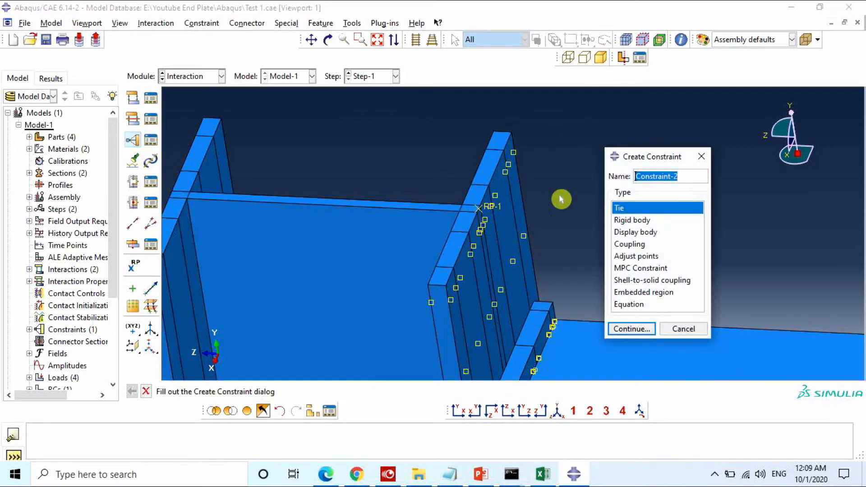
{"action": "left_click", "coordinate": [644, 244]}
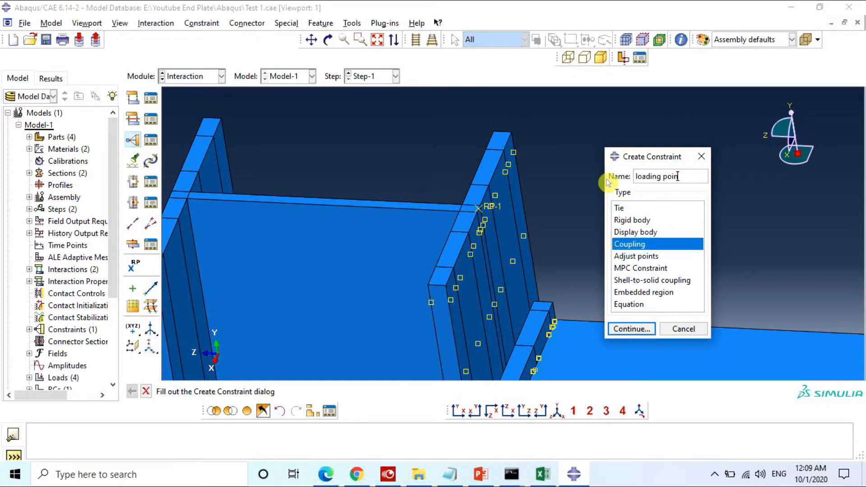
{"action": "left_click", "coordinate": [631, 329]}
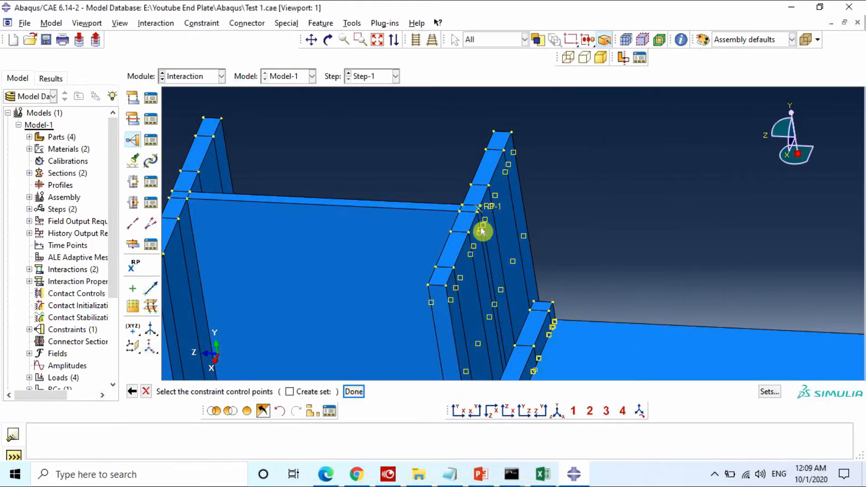
{"action": "left_click", "coordinate": [483, 209]}
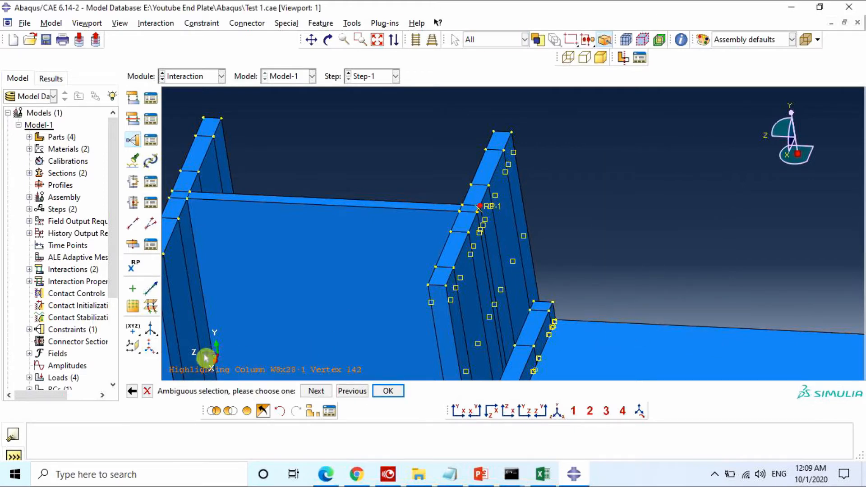
{"action": "left_click", "coordinate": [132, 391]}
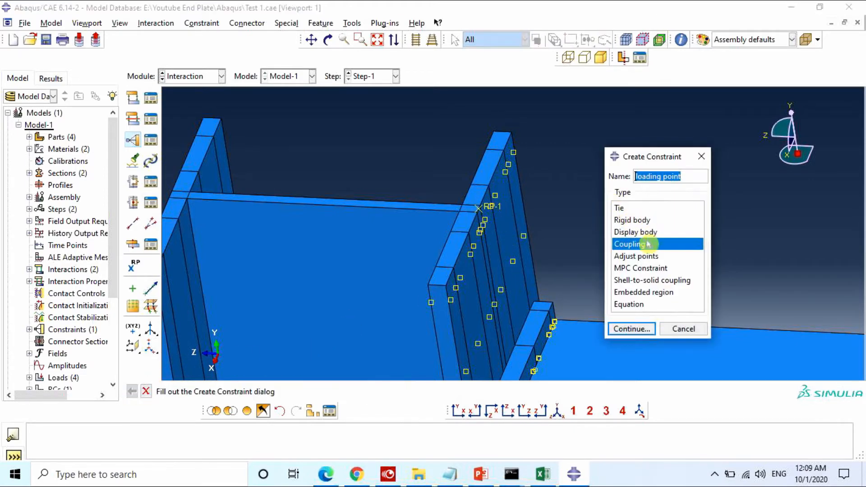
{"action": "left_click", "coordinate": [635, 328]}
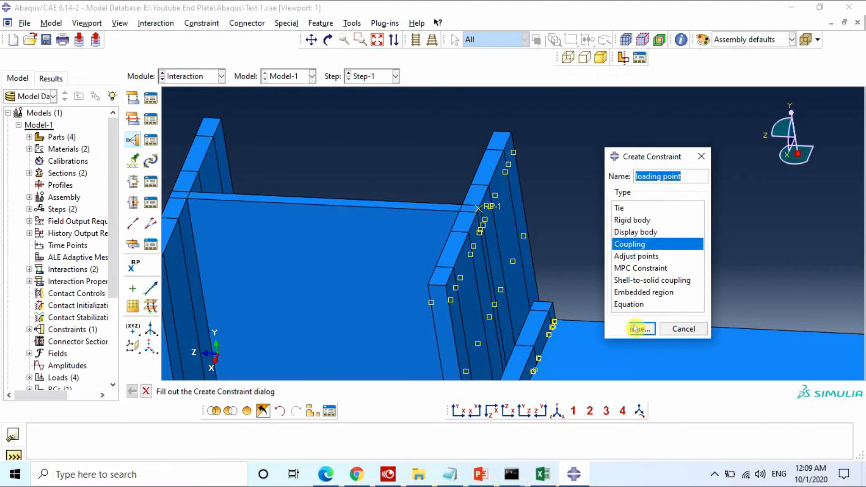
{"action": "left_click", "coordinate": [492, 207]}
{"action": "left_click", "coordinate": [354, 391]}
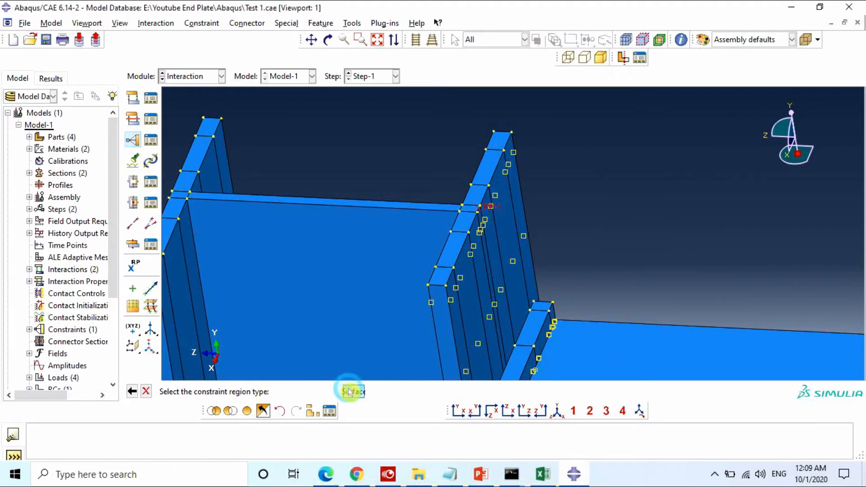
Step: Couple the control point to the column's top end surface using Continuum distributing coupling
{"action": "left_click", "coordinate": [281, 394]}
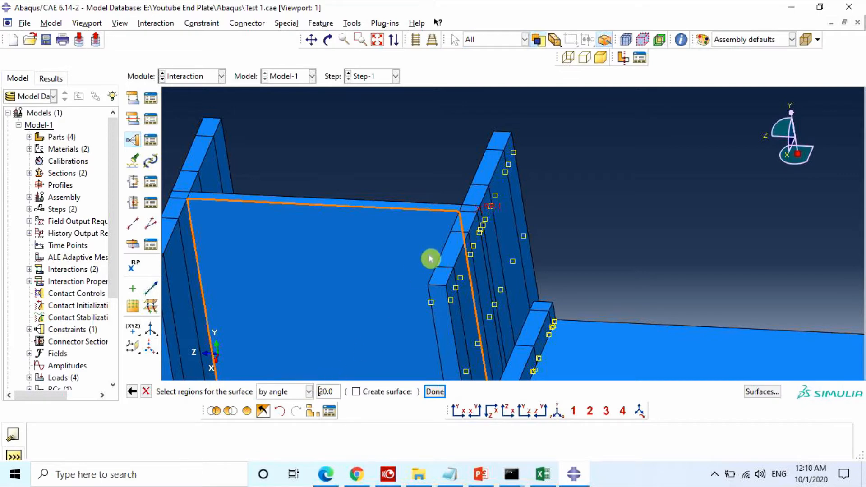
{"action": "left_click", "coordinate": [494, 159]}
{"action": "left_click", "coordinate": [434, 392]}
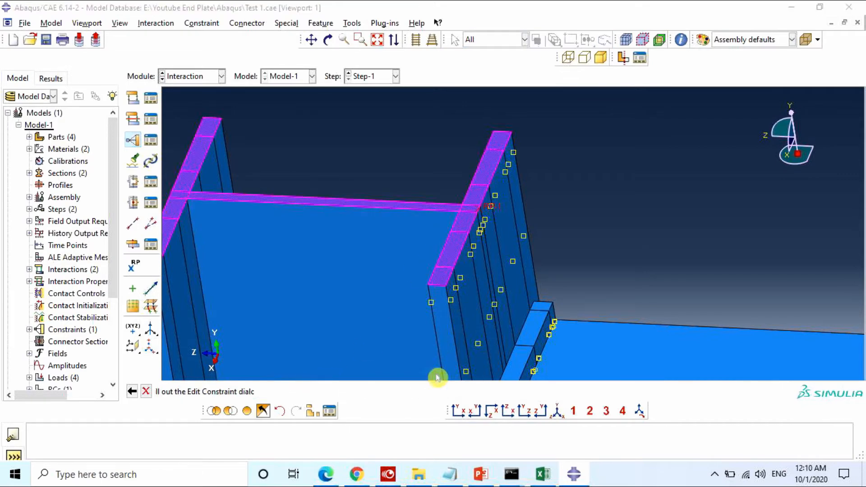
{"action": "left_click", "coordinate": [68, 202]}
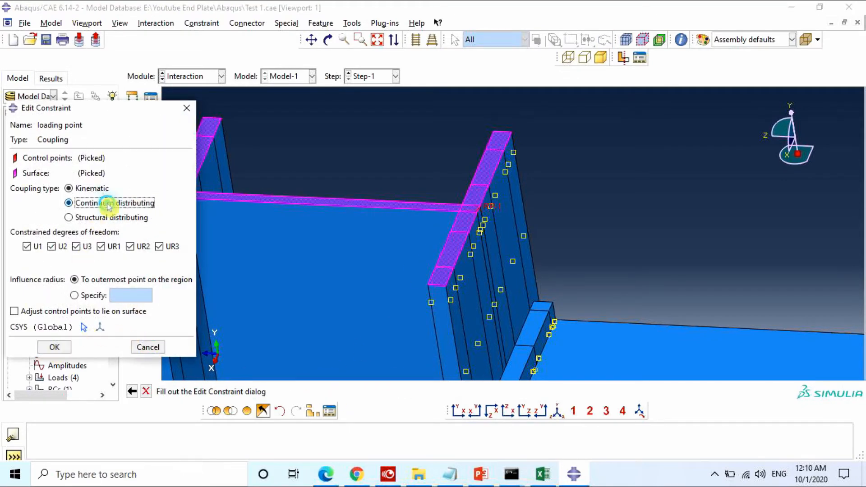
{"action": "left_click", "coordinate": [55, 348]}
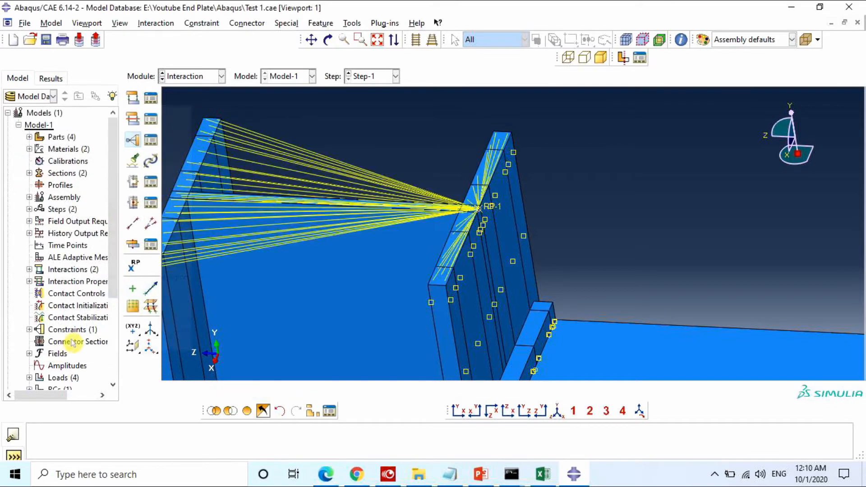
Step: In the Load module, start a Displacement/Rotation boundary condition named "Displacement" in Step-1
{"action": "left_click_drag", "start_coordinate": [421, 218], "coordinate": [408, 207], "text": "ctrl+alt"}
{"action": "left_click", "coordinate": [199, 77]}
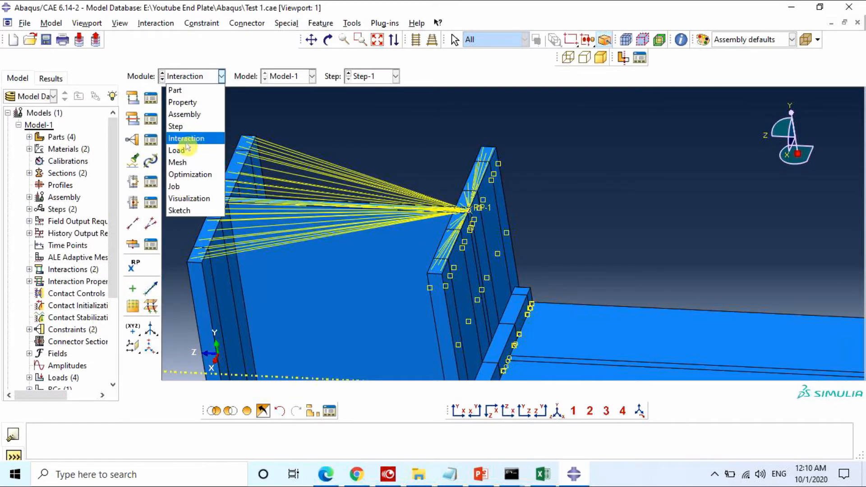
{"action": "left_click", "coordinate": [187, 150]}
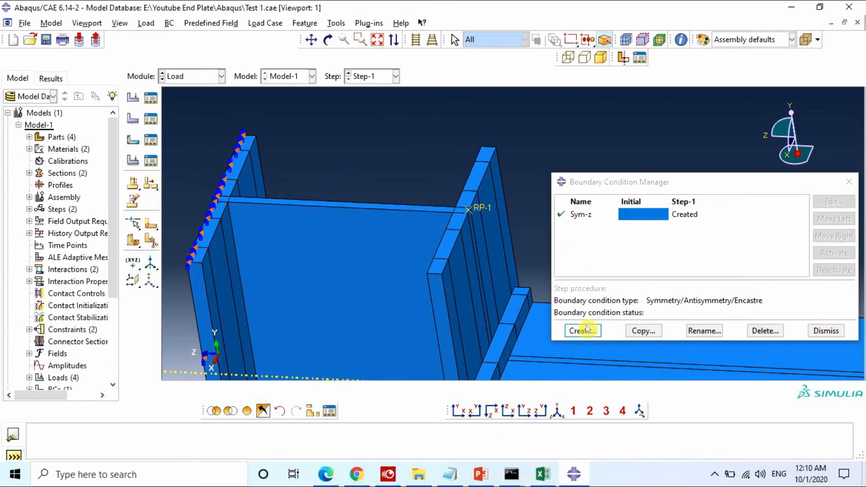
{"action": "left_click", "coordinate": [582, 330]}
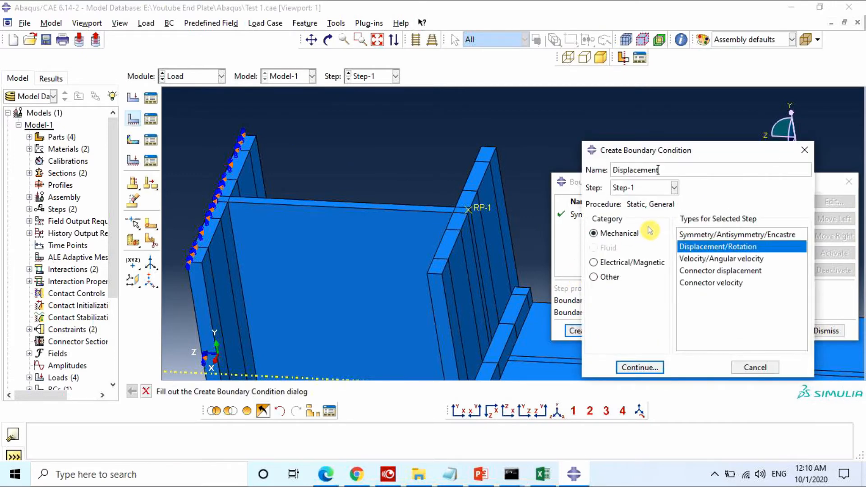
{"action": "left_click", "coordinate": [651, 366]}
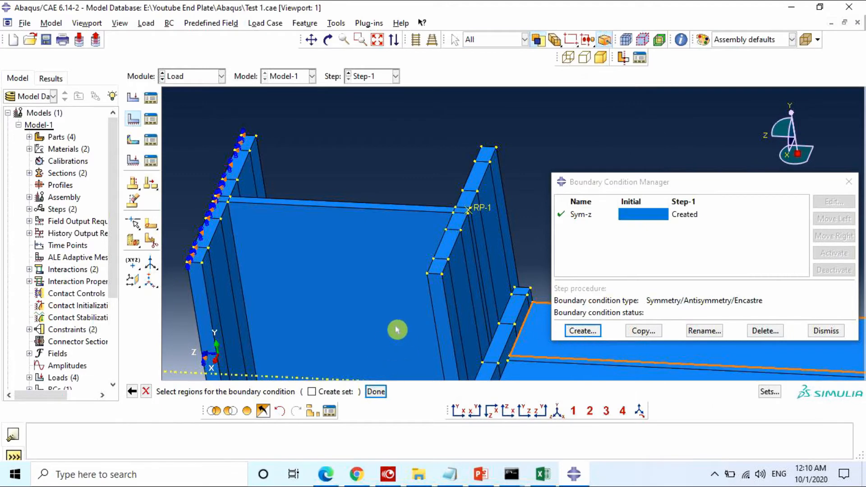
Step: Apply the Displacement boundary condition to reference point RP-1 with U2 set to 5
{"action": "left_click", "coordinate": [490, 214]}
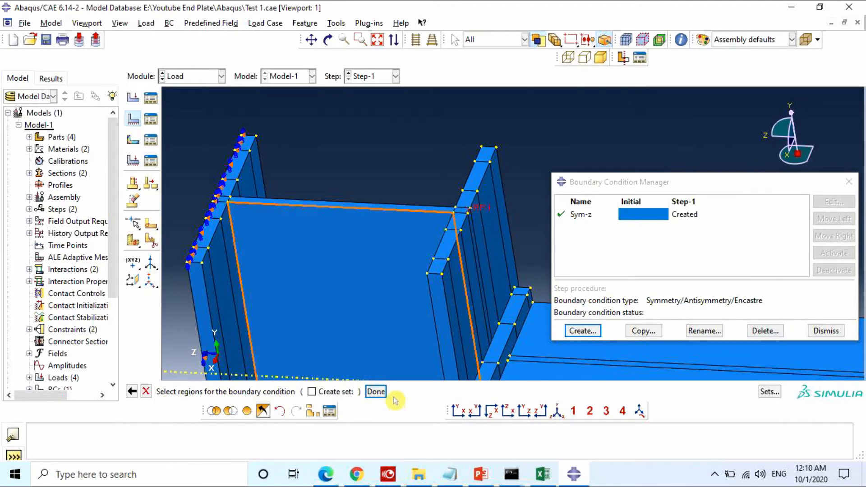
{"action": "left_click", "coordinate": [376, 391]}
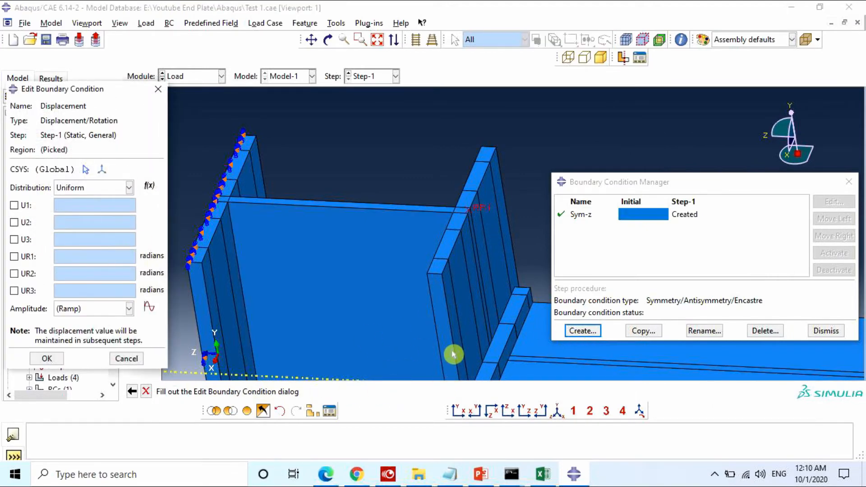
{"action": "left_click", "coordinate": [14, 222]}
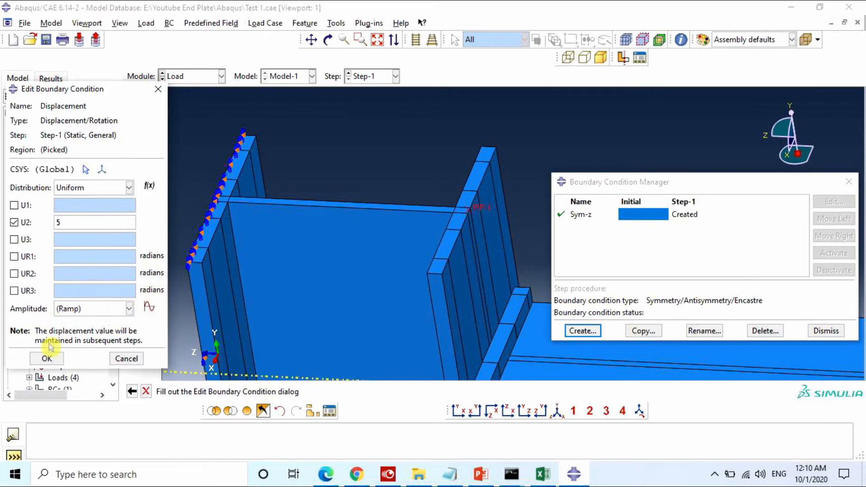
{"action": "left_click", "coordinate": [48, 359]}
{"action": "mouse_move", "coordinate": [251, 205]}
{"action": "left_mouse_down", "text": "ctrl+alt"}
{"action": "mouse_move", "coordinate": [235, 178]}
{"action": "mouse_move", "coordinate": [208, 249]}
{"action": "left_mouse_up", "text": "ctrl+alt"}
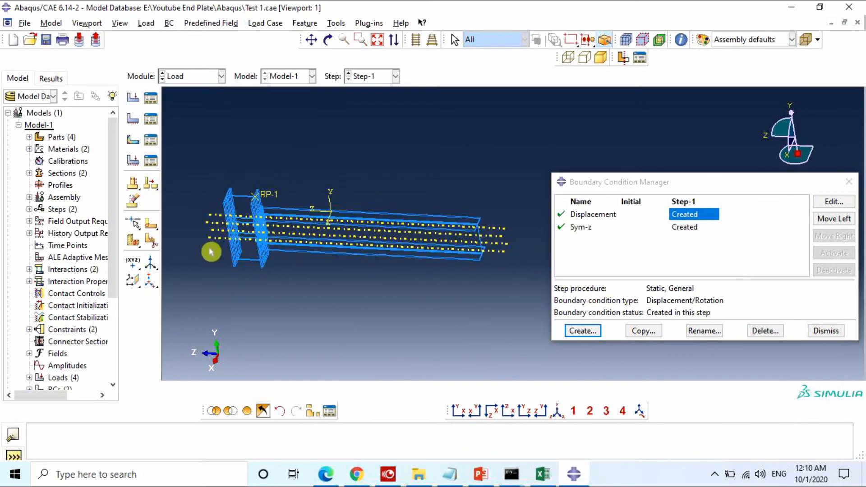
{"action": "left_click_drag", "start_coordinate": [336, 184], "coordinate": [496, 183], "text": "ctrl+alt"}
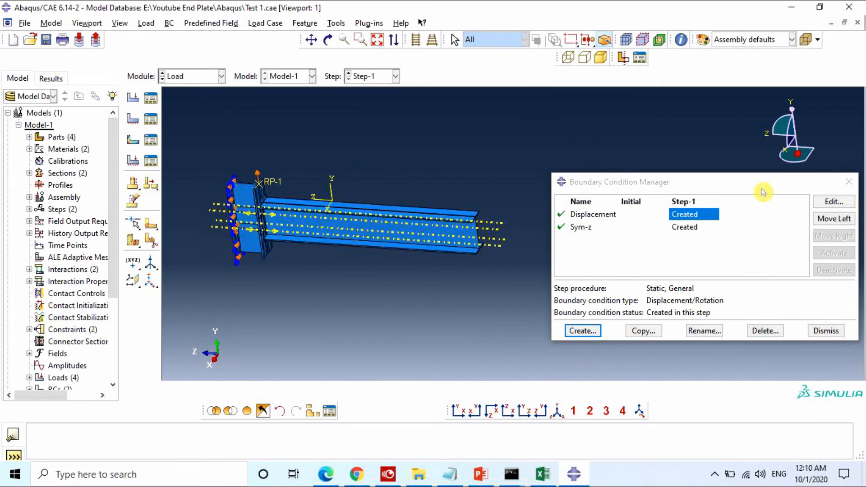
Step: Create the Displacement/Rotation boundary condition BC-3 in Step-1 on the whole model with U1 set to 0
{"action": "left_click", "coordinate": [583, 331]}
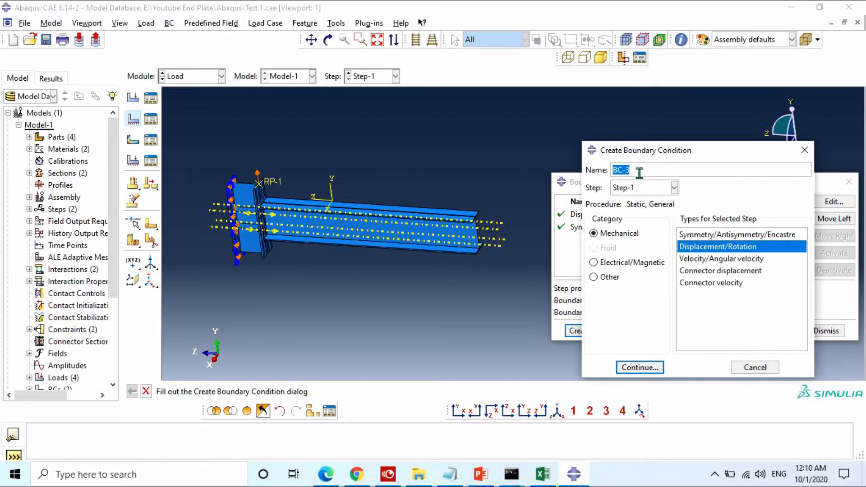
{"action": "left_click", "coordinate": [639, 367]}
{"action": "left_click_drag", "start_coordinate": [501, 135], "coordinate": [222, 316]}
{"action": "left_click", "coordinate": [366, 391]}
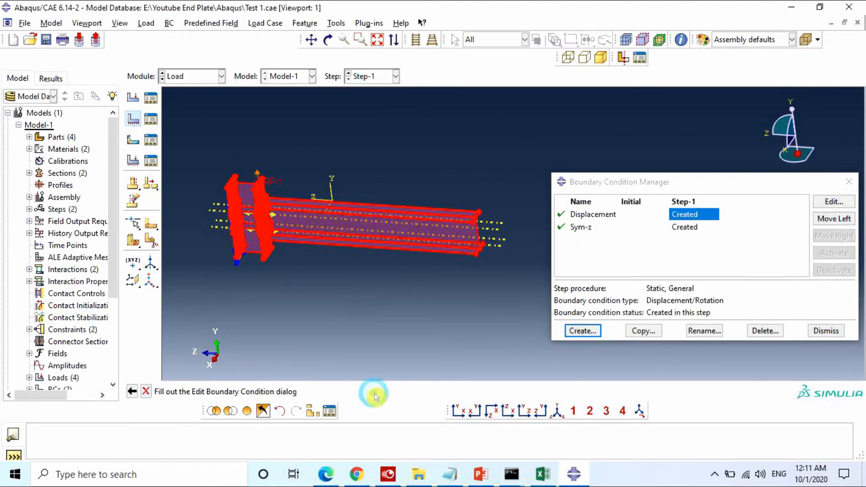
{"action": "left_click", "coordinate": [15, 206]}
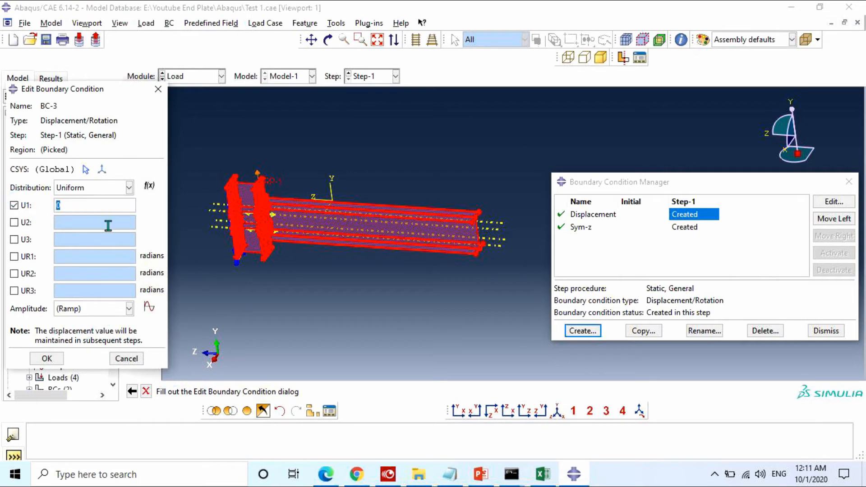
{"action": "left_click", "coordinate": [47, 359]}
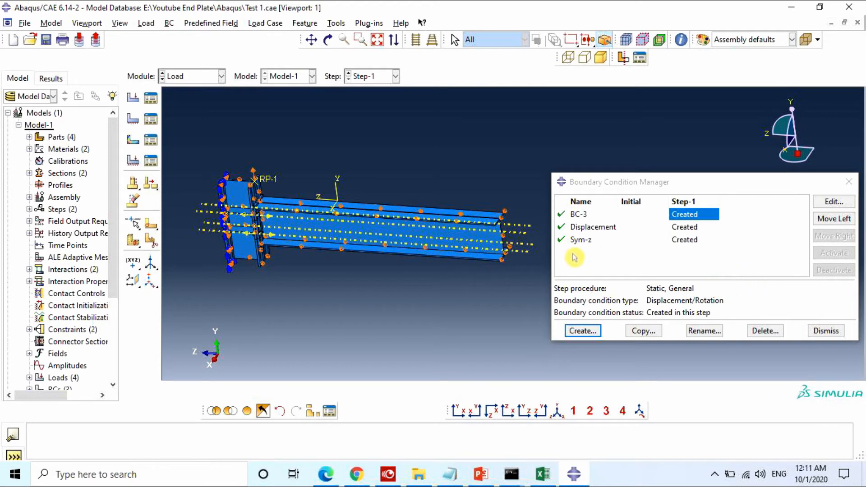
Step: Examine the existing mesh of the Beam W10x21 part in the Mesh module
{"action": "scroll", "coordinate": [503, 245], "scroll_direction": "up", "scroll_amount": 5}
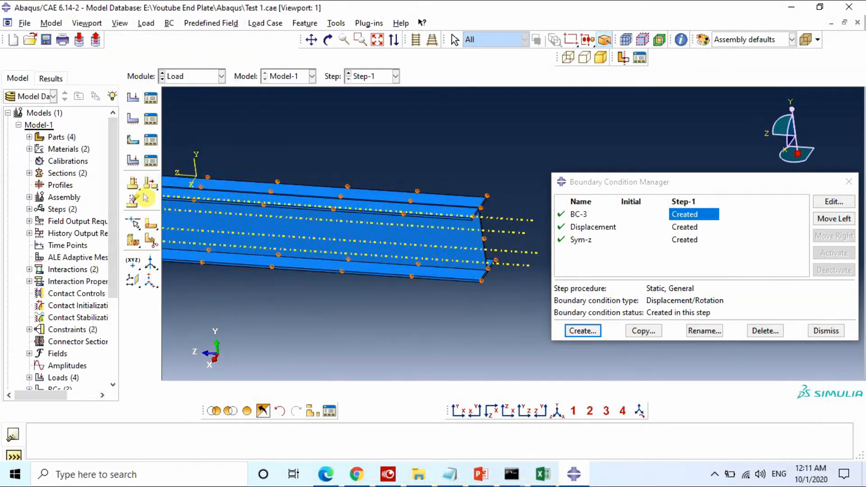
{"action": "left_click", "coordinate": [184, 77]}
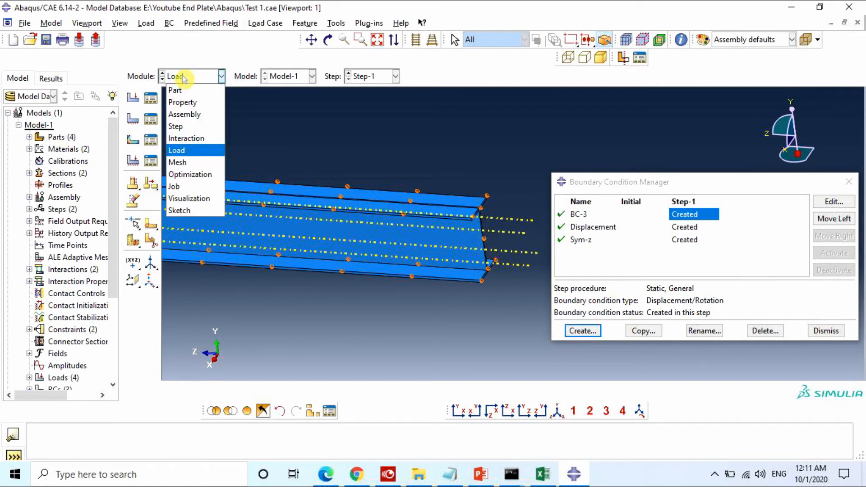
{"action": "left_click", "coordinate": [212, 90]}
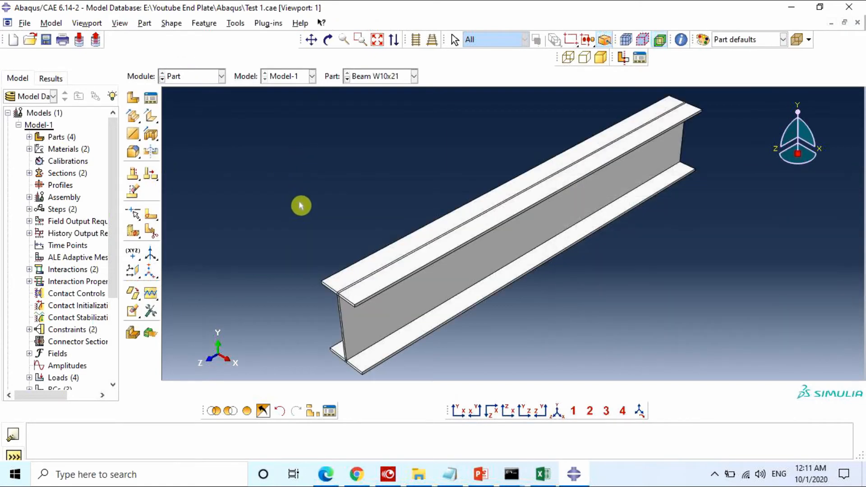
{"action": "left_click", "coordinate": [198, 77]}
{"action": "left_click", "coordinate": [212, 163]}
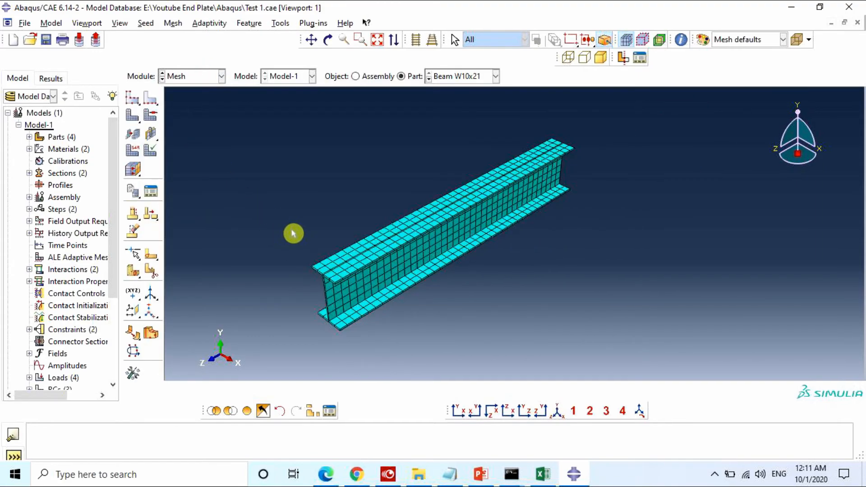
{"action": "left_click_drag", "start_coordinate": [532, 263], "coordinate": [514, 226], "text": "ctrl+alt"}
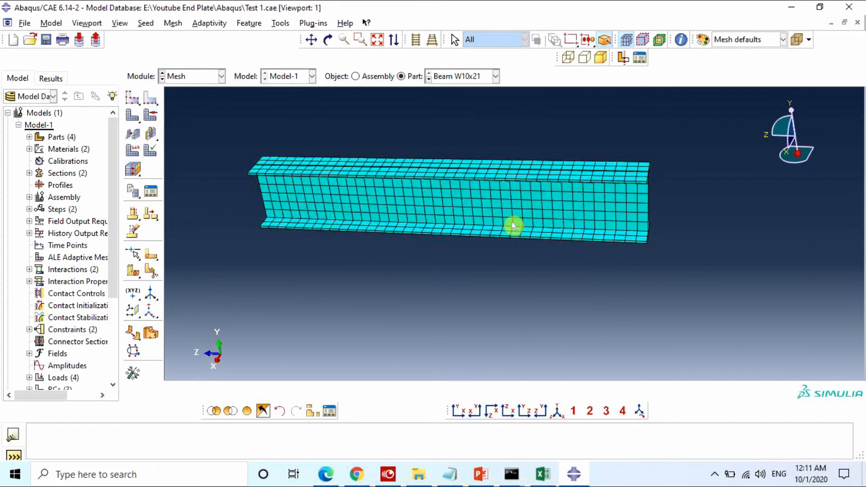
Step: In the Part module, start a sketched face partition on one half of the beam's top flange, deleting invalidated meshes and using its end edge as vertical reference
{"action": "left_click", "coordinate": [176, 76]}
{"action": "left_click", "coordinate": [178, 89]}
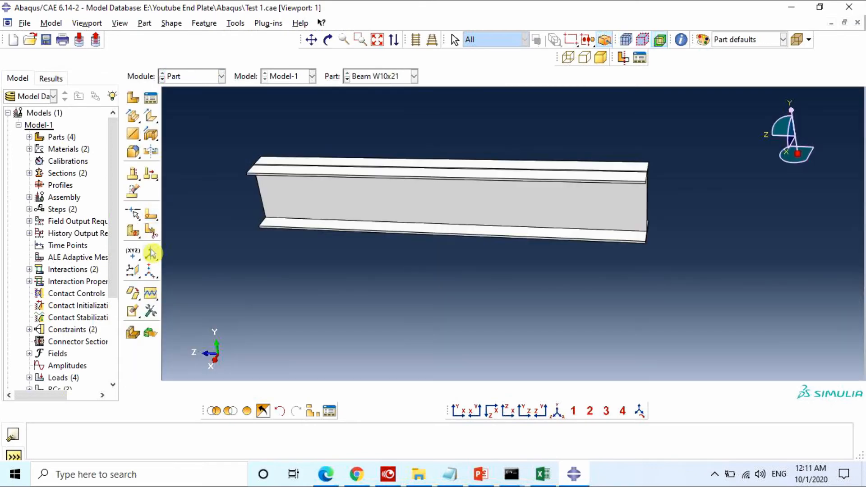
{"action": "left_click", "coordinate": [151, 254]}
{"action": "left_click", "coordinate": [760, 226]}
{"action": "left_click", "coordinate": [749, 261]}
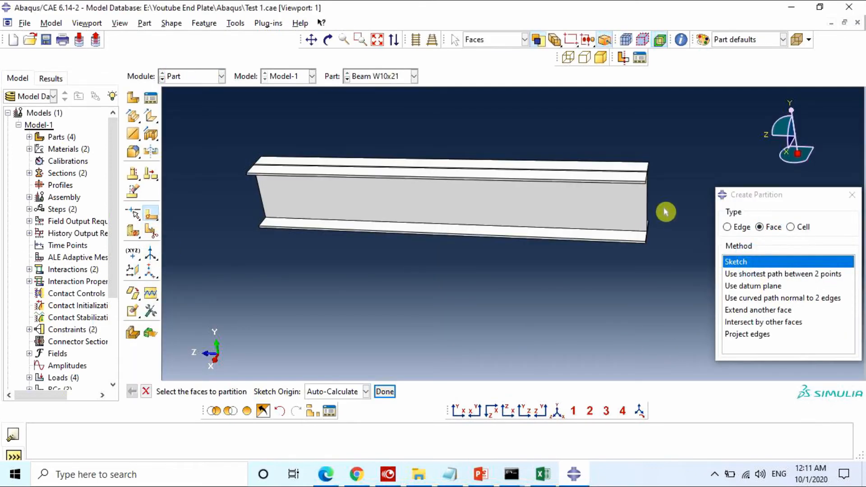
{"action": "scroll", "coordinate": [663, 201], "scroll_direction": "down", "scroll_amount": 3}
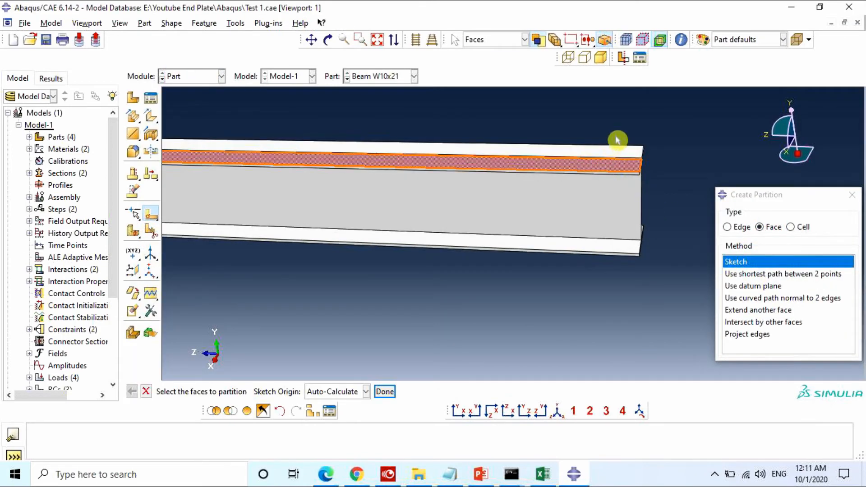
{"action": "left_click", "coordinate": [654, 166]}
{"action": "middle_click", "coordinate": [645, 172]}
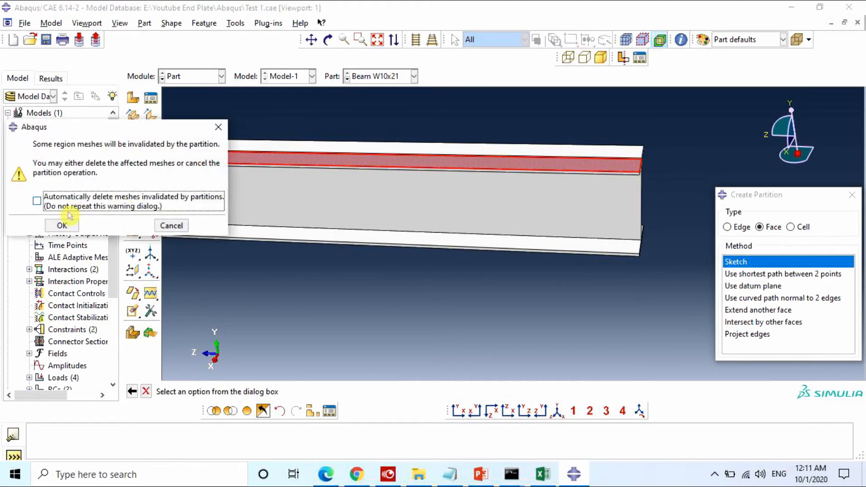
{"action": "left_click", "coordinate": [64, 226]}
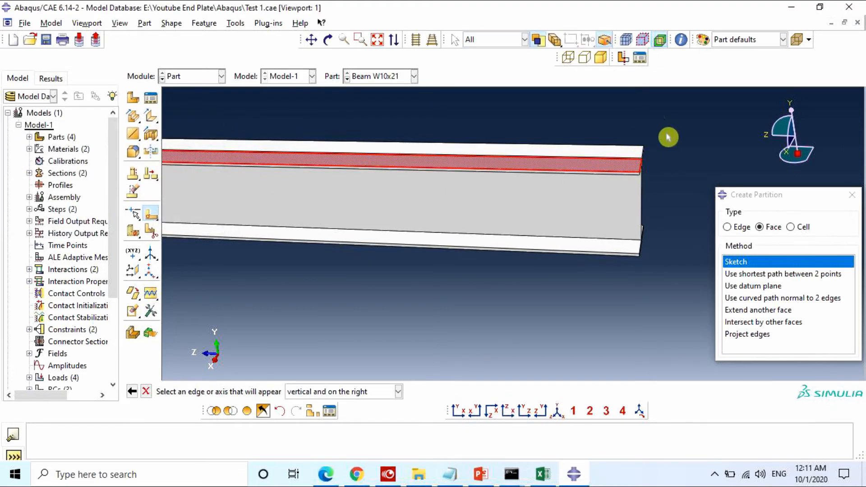
{"action": "left_click", "coordinate": [641, 170]}
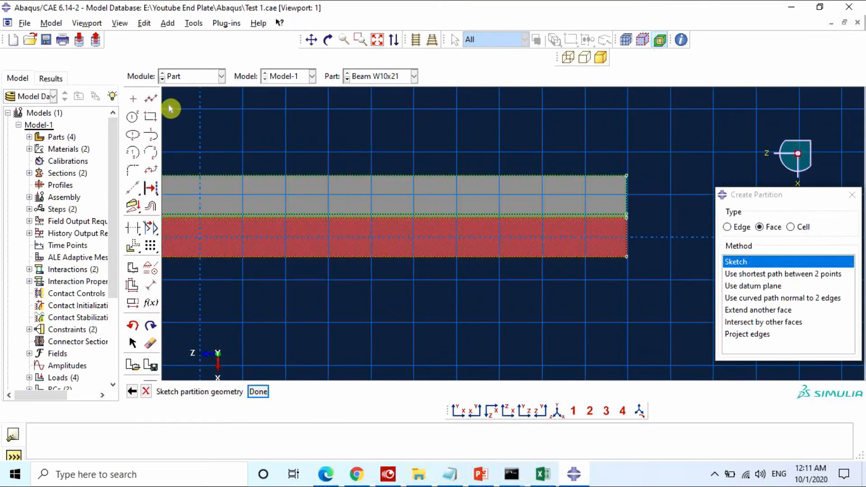
Step: Draw a vertical construction line along the beam's end edge in the partition sketch
{"action": "scroll", "coordinate": [675, 188], "scroll_direction": "up", "scroll_amount": 1}
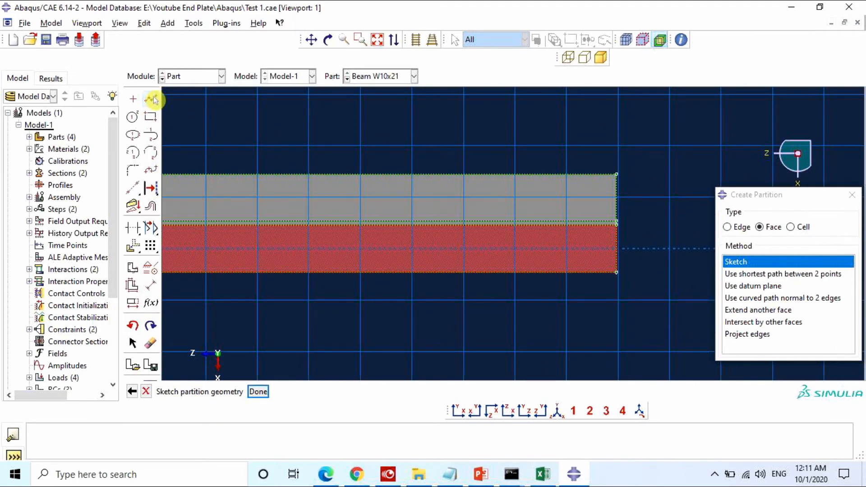
{"action": "left_click", "coordinate": [133, 189]}
{"action": "left_click", "coordinate": [617, 271]}
{"action": "left_click", "coordinate": [618, 158]}
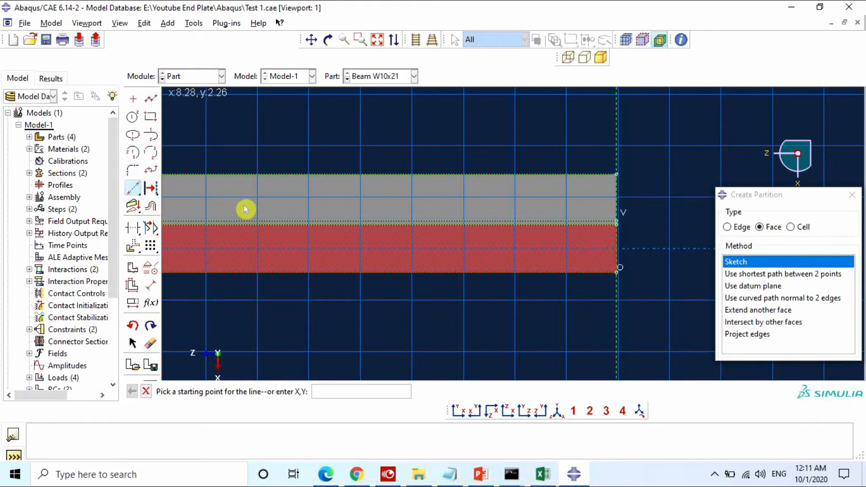
Step: Pattern the vertical construction line linearly along the beam with 3 instances at a spacing of 4 and only one instance in direction 2
{"action": "left_click", "coordinate": [151, 246]}
{"action": "left_click", "coordinate": [617, 146]}
{"action": "middle_click", "coordinate": [549, 172]}
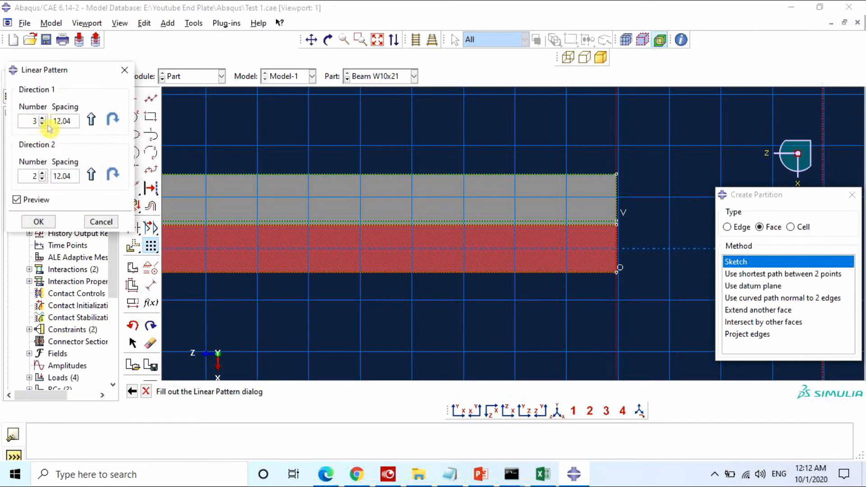
{"action": "left_click", "coordinate": [42, 123]}
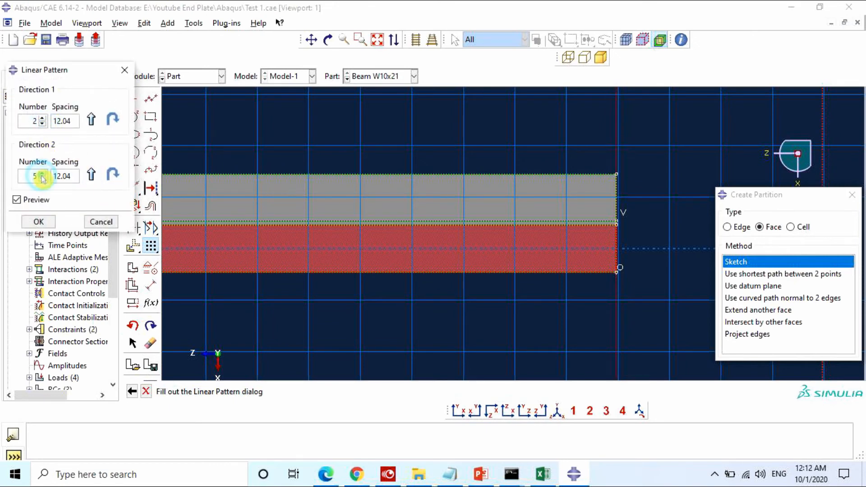
{"action": "left_click", "coordinate": [42, 123]}
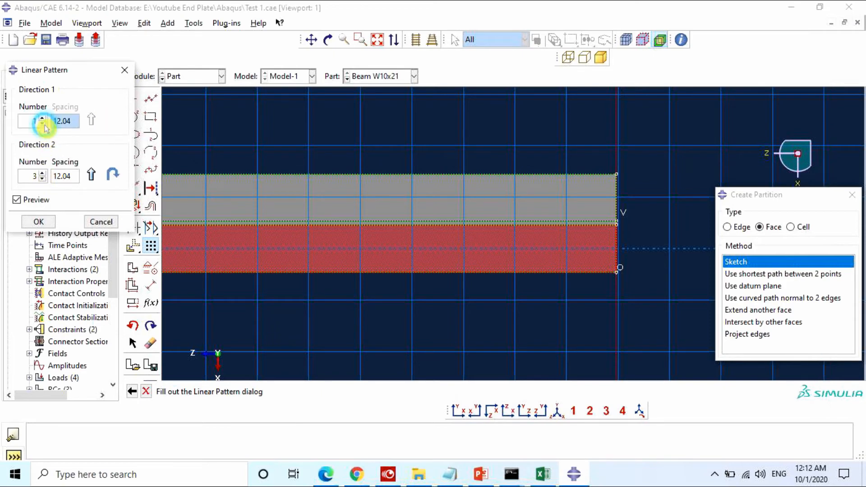
{"action": "double_click", "coordinate": [77, 178]}
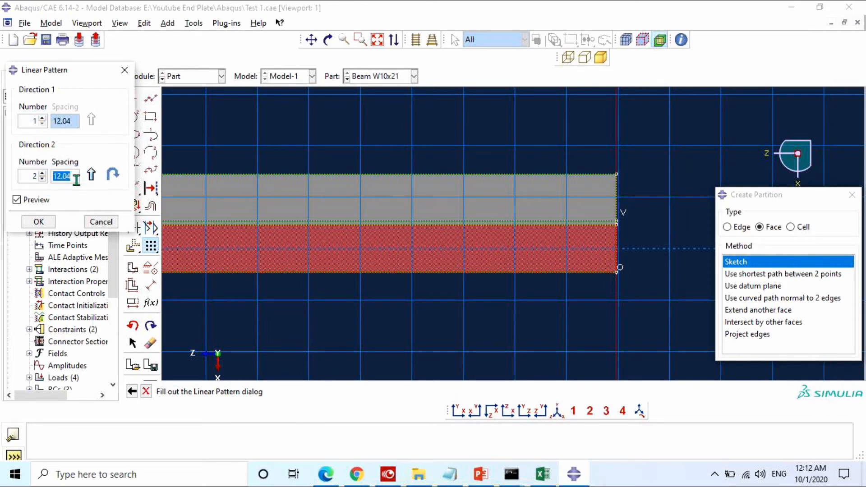
{"action": "left_click", "coordinate": [114, 176]}
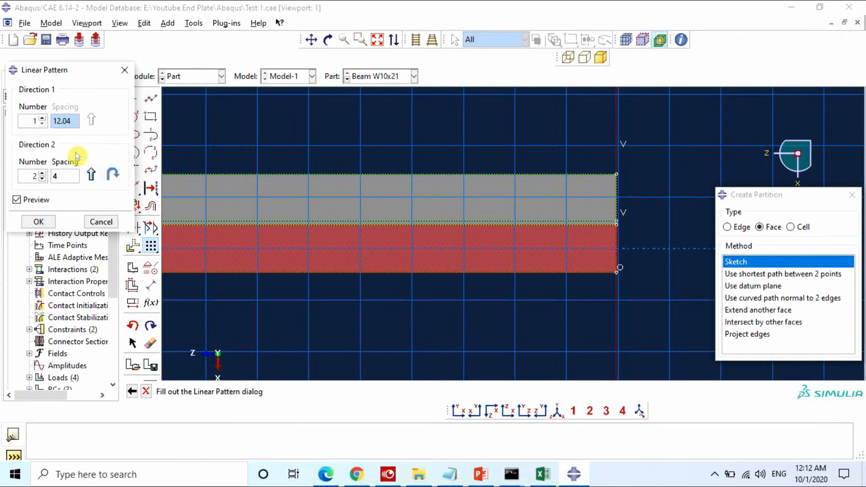
{"action": "left_click", "coordinate": [42, 119]}
{"action": "left_click", "coordinate": [42, 119]}
{"action": "double_click", "coordinate": [65, 121]}
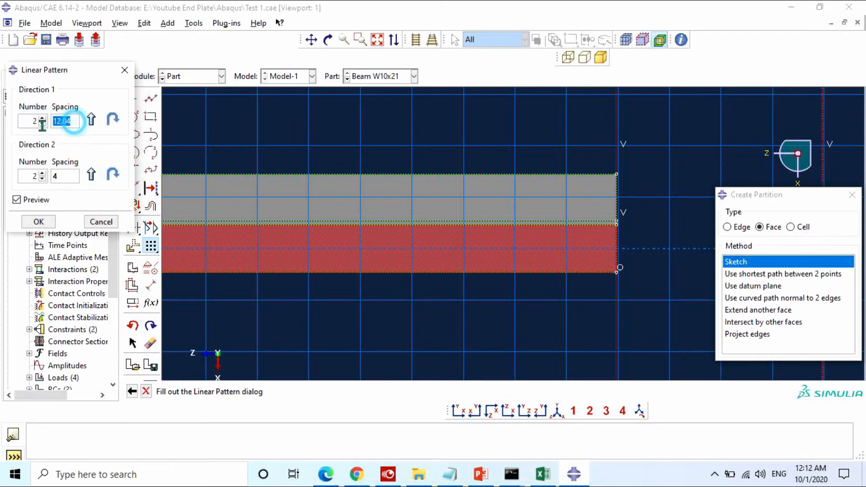
{"action": "type", "text": "4"}
{"action": "left_click", "coordinate": [43, 178]}
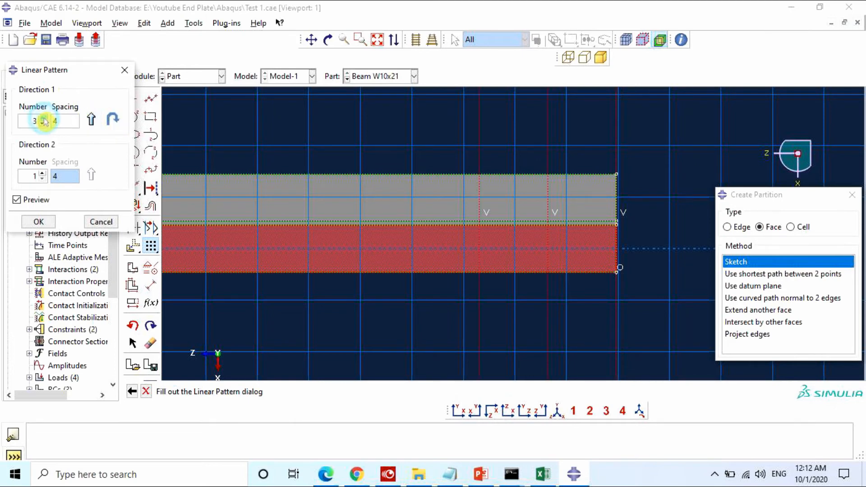
{"action": "left_click", "coordinate": [40, 221]}
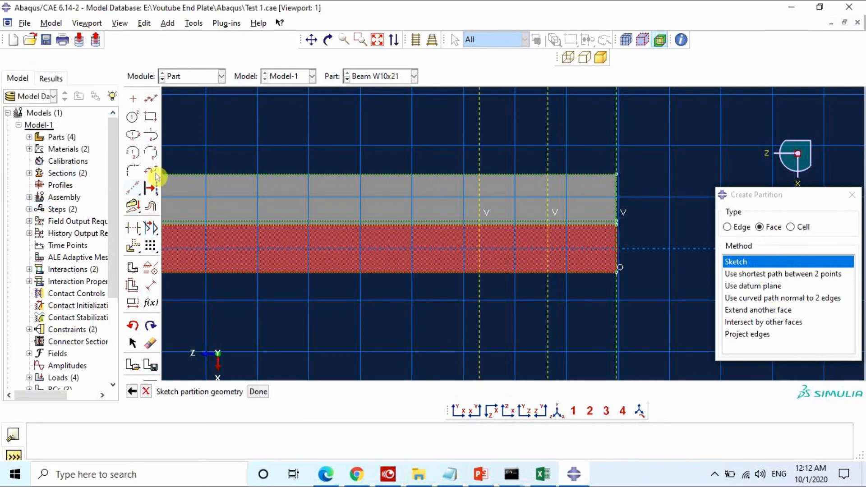
Step: Draw two vertical lines across the flange half along the two inner construction lines and complete the face partition
{"action": "left_click", "coordinate": [151, 99]}
{"action": "left_click", "coordinate": [549, 176]}
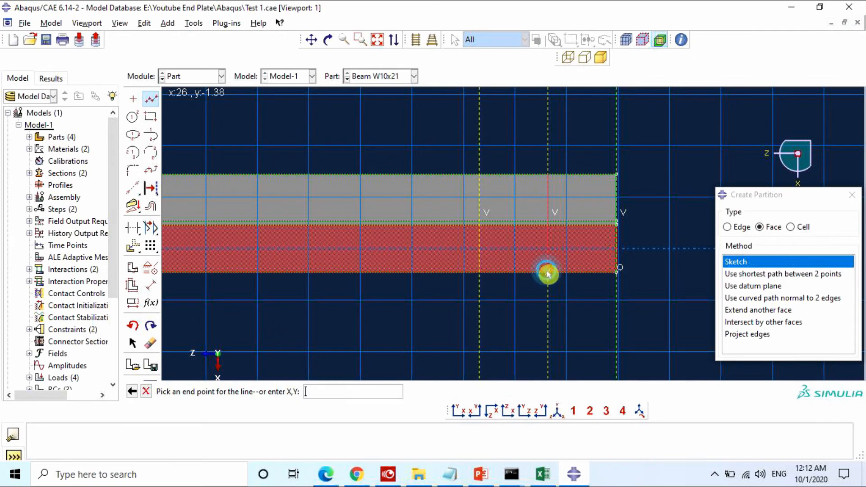
{"action": "left_click", "coordinate": [547, 273]}
{"action": "left_click", "coordinate": [151, 98]}
{"action": "left_click", "coordinate": [151, 98]}
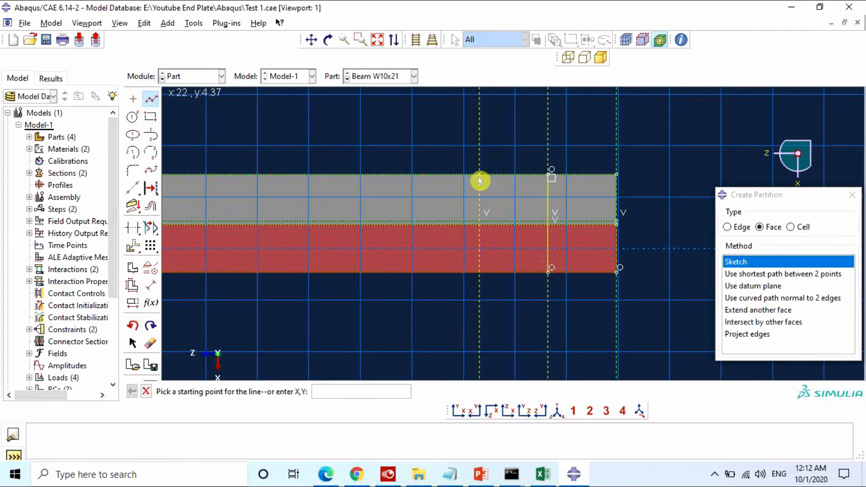
{"action": "left_click", "coordinate": [480, 175]}
{"action": "left_click", "coordinate": [480, 273]}
{"action": "left_click", "coordinate": [151, 98]}
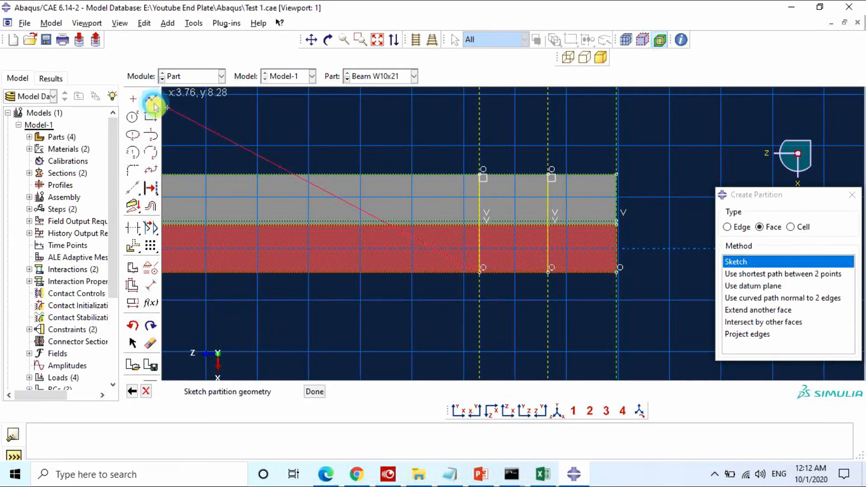
{"action": "left_click", "coordinate": [255, 392]}
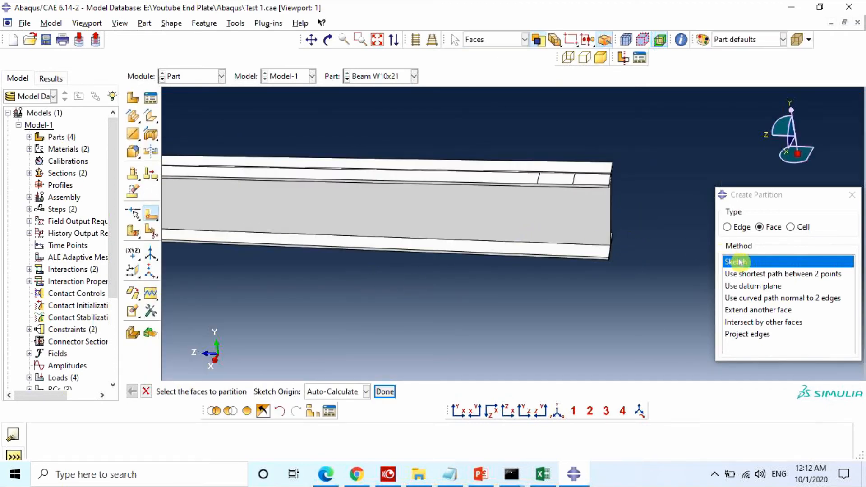
Step: Partition all beam cells with a cutting plane through the flange partition line nearest the beam end, normal to the flange's longitudinal edge
{"action": "left_click", "coordinate": [790, 227]}
{"action": "left_click_drag", "start_coordinate": [654, 126], "coordinate": [558, 223]}
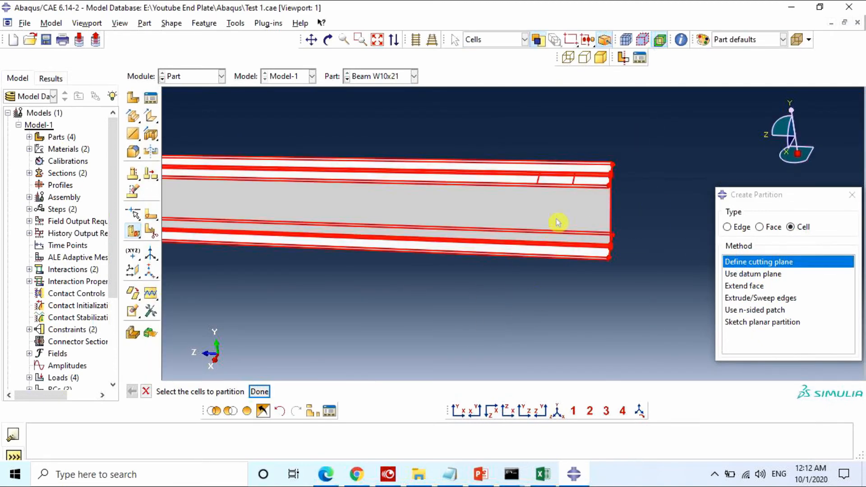
{"action": "scroll", "coordinate": [559, 223], "scroll_direction": "down", "scroll_amount": 5}
{"action": "middle_click", "coordinate": [577, 199]}
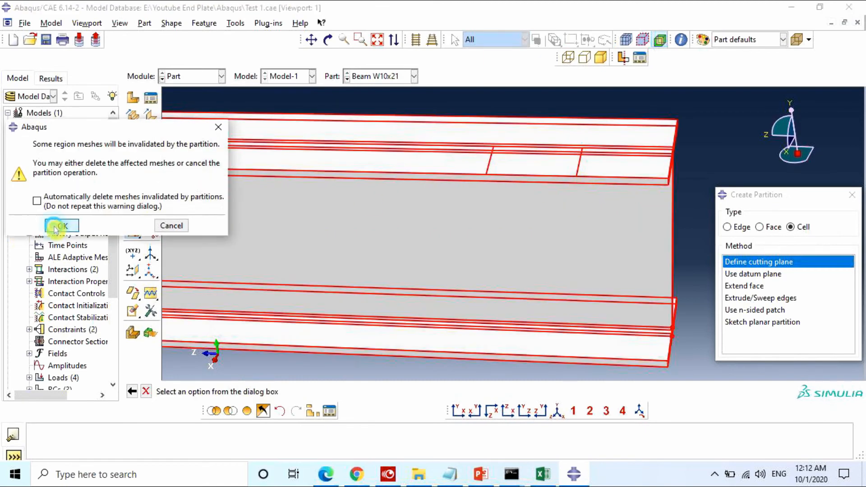
{"action": "left_click", "coordinate": [54, 227]}
{"action": "middle_click", "coordinate": [575, 181]}
{"action": "left_click", "coordinate": [577, 176]}
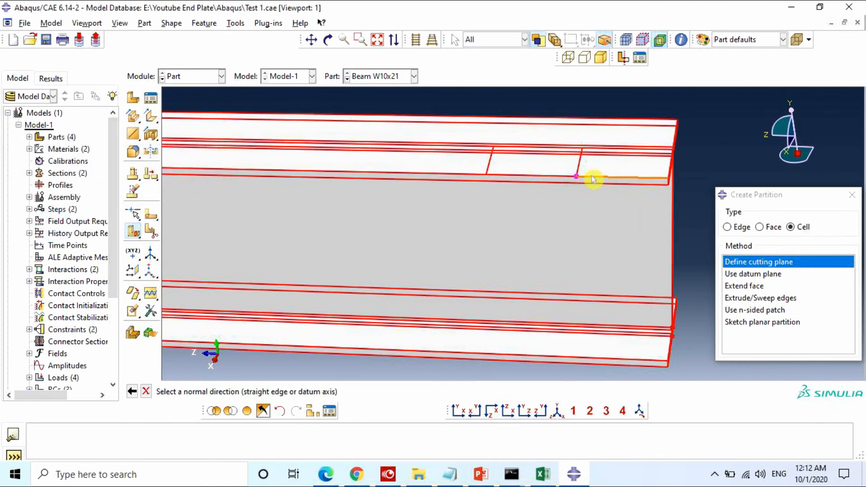
{"action": "left_click", "coordinate": [593, 177]}
{"action": "middle_click", "coordinate": [592, 179]}
Step: Partition the beam cells with another cutting plane through the second flange partition line, farther from the beam end
{"action": "scroll", "coordinate": [492, 211], "scroll_direction": "up", "scroll_amount": 2}
{"action": "left_click_drag", "start_coordinate": [465, 359], "coordinate": [465, 360]}
{"action": "middle_click", "coordinate": [465, 359]}
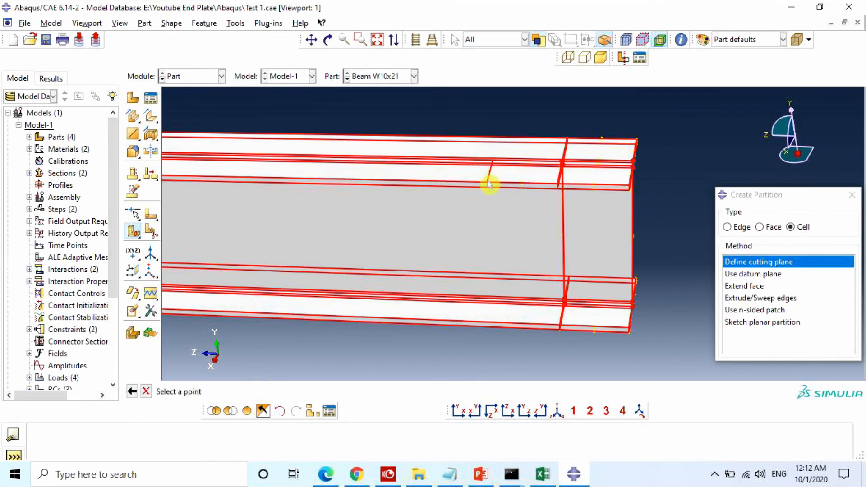
{"action": "left_click", "coordinate": [488, 185]}
{"action": "middle_click", "coordinate": [535, 193]}
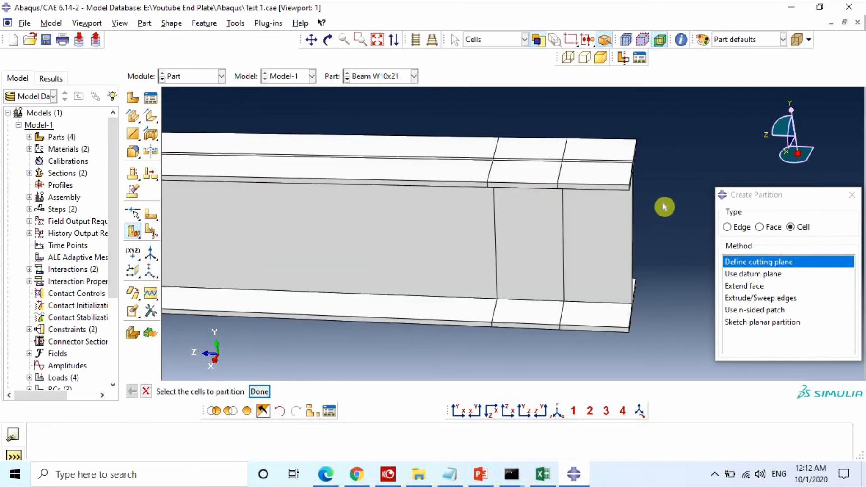
Step: Split the beam web lengthwise at mid-height with a cutting plane through the midpoint of its vertical end edge
{"action": "left_click_drag", "start_coordinate": [665, 207], "coordinate": [412, 288]}
{"action": "middle_click", "coordinate": [628, 237]}
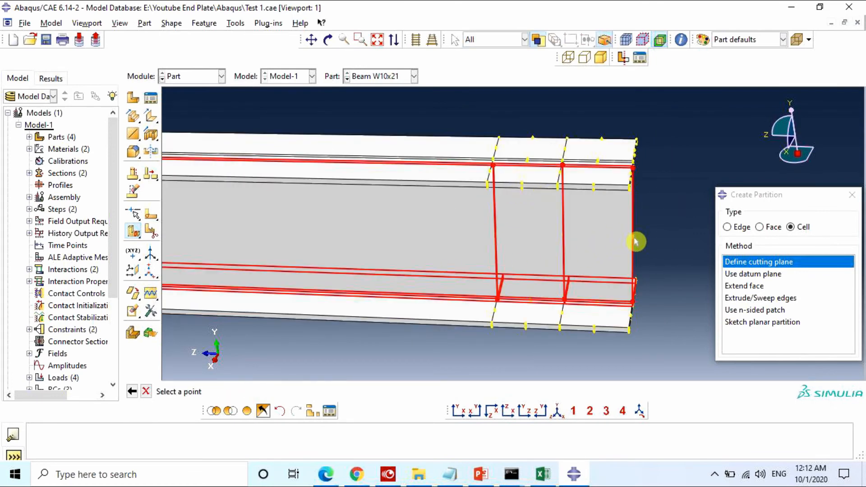
{"action": "left_click", "coordinate": [635, 239]}
{"action": "left_click", "coordinate": [633, 224]}
{"action": "middle_click", "coordinate": [634, 234]}
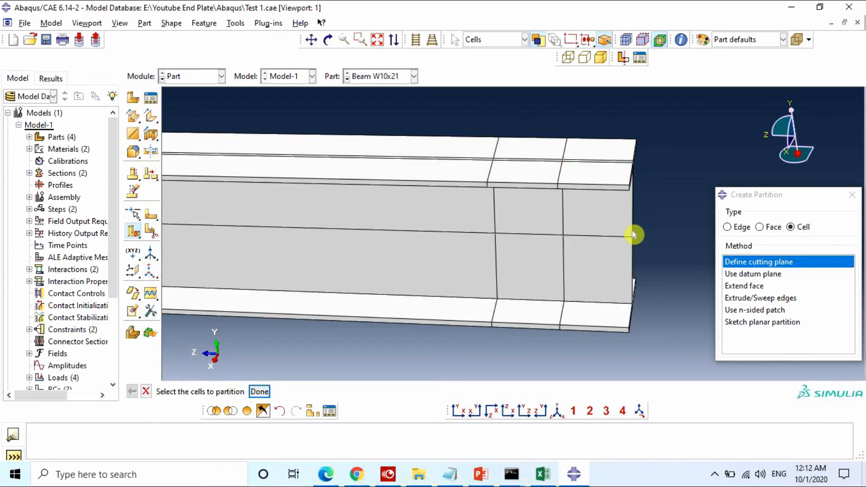
Step: Regenerate the mesh of the partitioned Beam W10x21 part in the Mesh module
{"action": "left_click", "coordinate": [191, 78]}
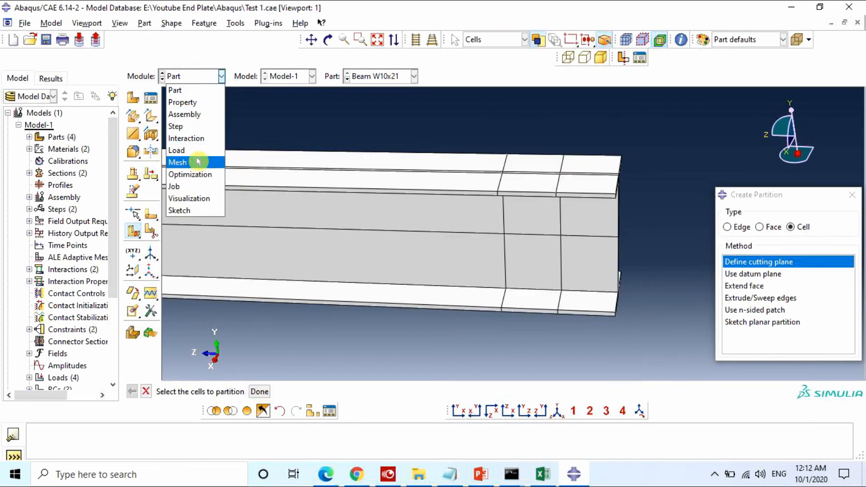
{"action": "left_click", "coordinate": [220, 158]}
{"action": "left_click", "coordinate": [134, 120]}
{"action": "left_click", "coordinate": [237, 390]}
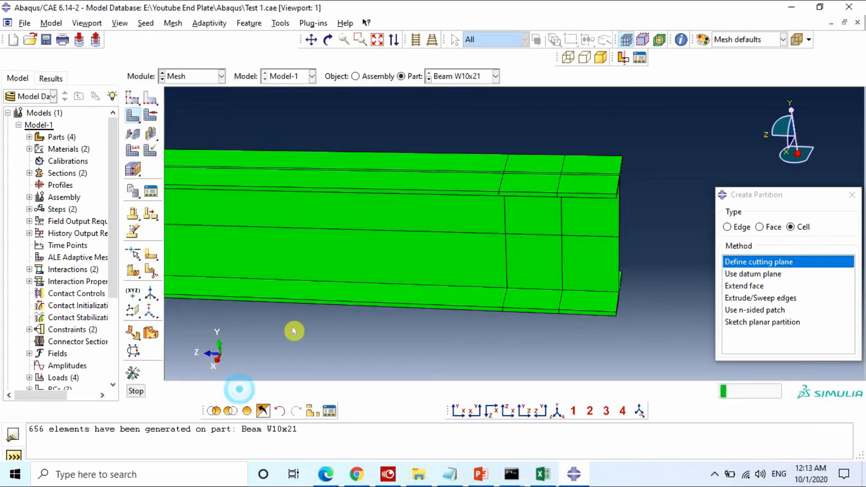
Step: In the Load module, create a Symmetry/Antisymmetry/Encastre boundary condition named Pin Support in Step-1
{"action": "left_click", "coordinate": [221, 77]}
{"action": "left_click", "coordinate": [199, 153]}
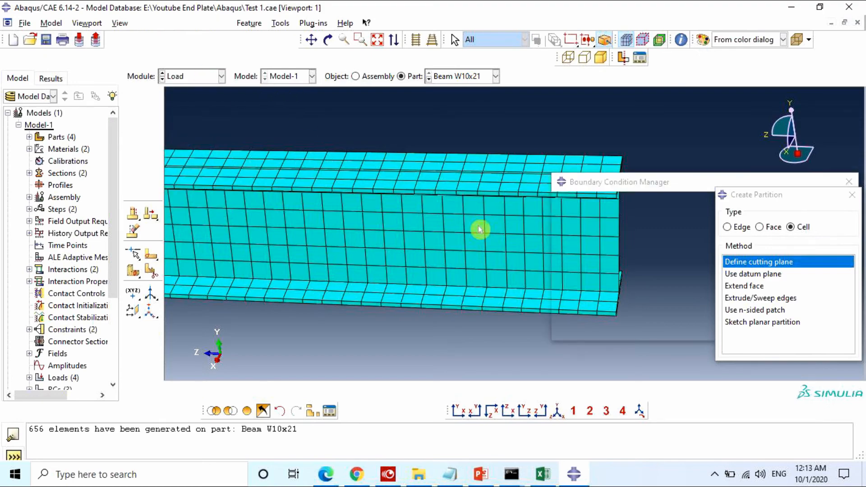
{"action": "scroll", "coordinate": [455, 246], "scroll_direction": "down", "scroll_amount": 5}
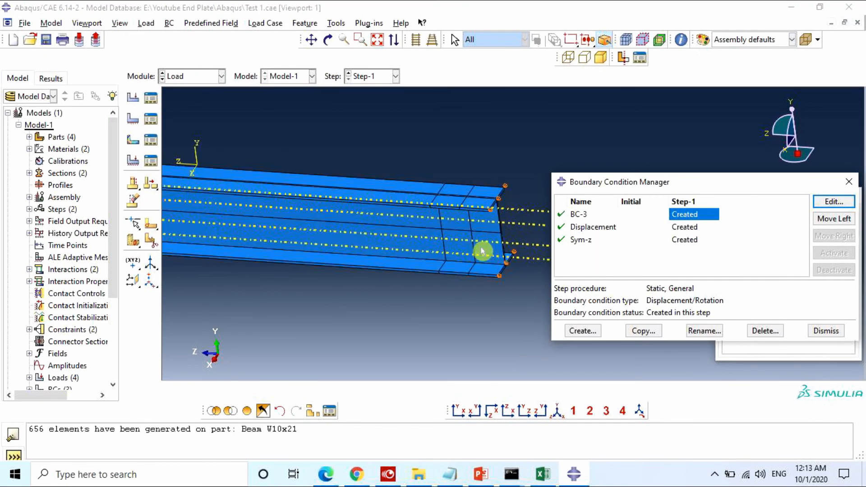
{"action": "left_click", "coordinate": [582, 331]}
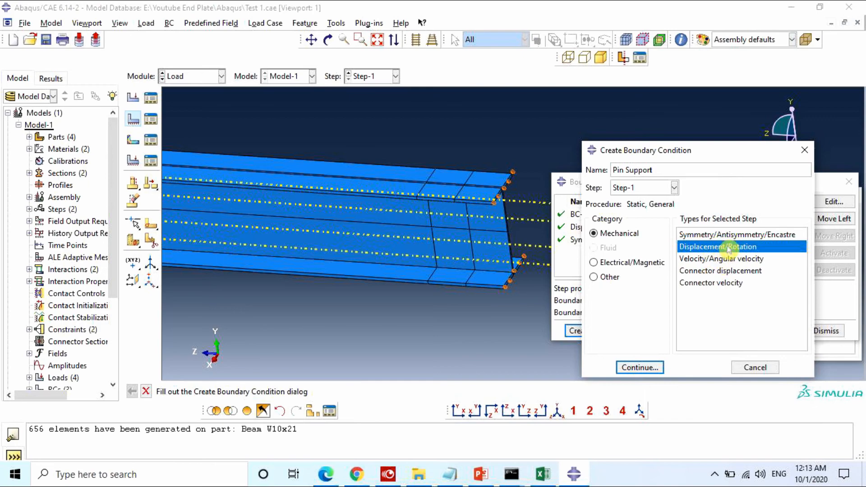
{"action": "left_click", "coordinate": [715, 235]}
{"action": "left_click", "coordinate": [639, 367]}
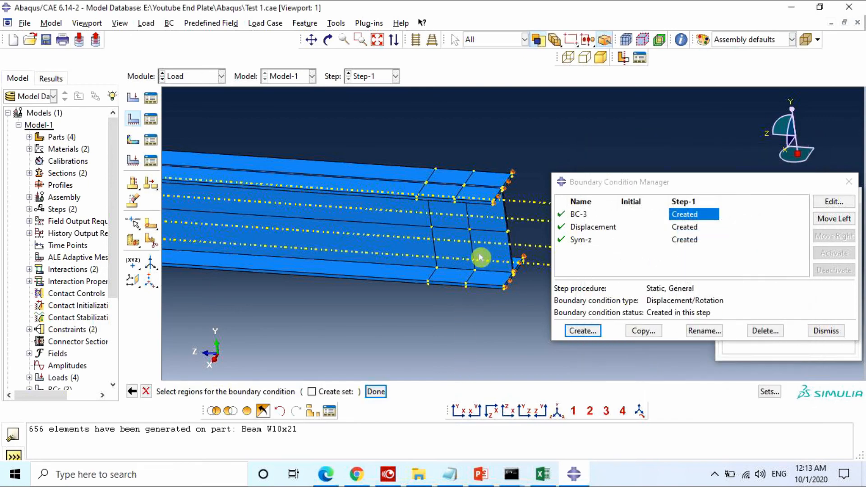
Step: Apply the support as PINNED (U1 = U2 = U3 = 0) at the web's mid-height, on the partition line nearest the beam end
{"action": "scroll", "coordinate": [481, 258], "scroll_direction": "up", "scroll_amount": 5}
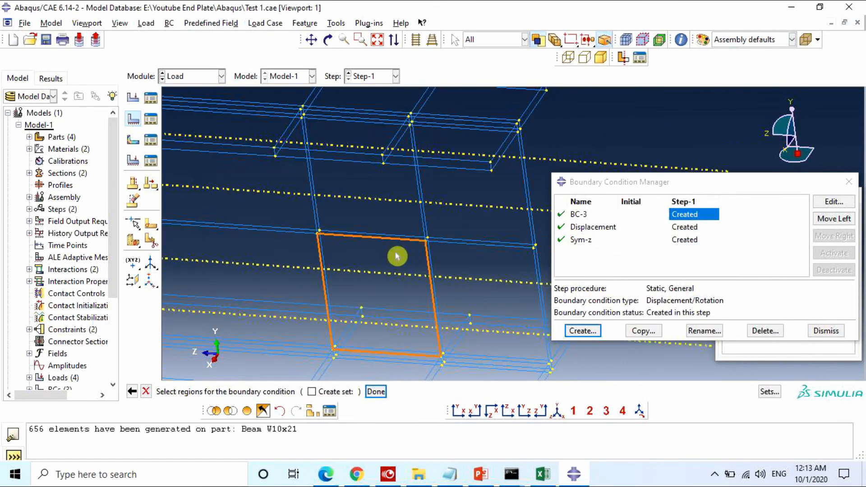
{"action": "scroll", "coordinate": [396, 257], "scroll_direction": "up", "scroll_amount": 1}
{"action": "left_click_drag", "start_coordinate": [443, 225], "coordinate": [416, 264]}
{"action": "left_click_drag", "start_coordinate": [535, 224], "coordinate": [523, 264], "text": "ctrl"}
{"action": "left_click_drag", "start_coordinate": [452, 280], "coordinate": [425, 305], "text": "ctrl"}
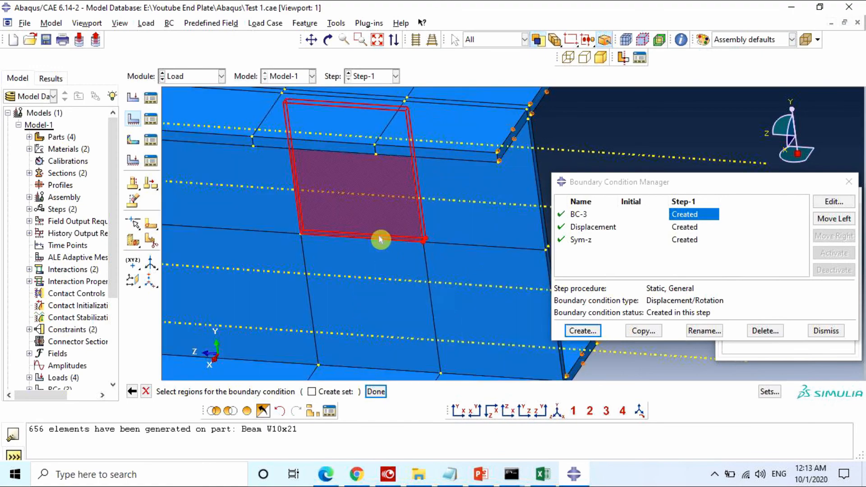
{"action": "left_click_drag", "start_coordinate": [380, 240], "coordinate": [335, 291], "text": "ctrl"}
{"action": "scroll", "coordinate": [428, 239], "scroll_direction": "down", "scroll_amount": 3}
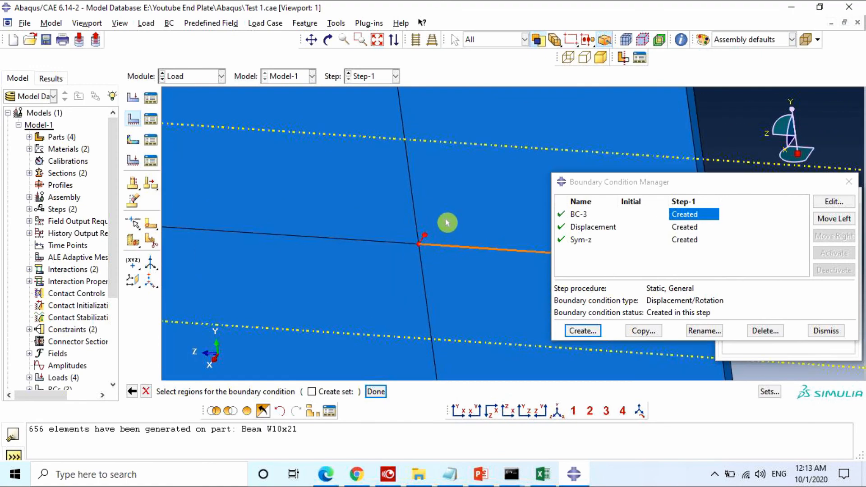
{"action": "scroll", "coordinate": [408, 231], "scroll_direction": "down", "scroll_amount": 2}
{"action": "scroll", "coordinate": [510, 230], "scroll_direction": "down", "scroll_amount": 1}
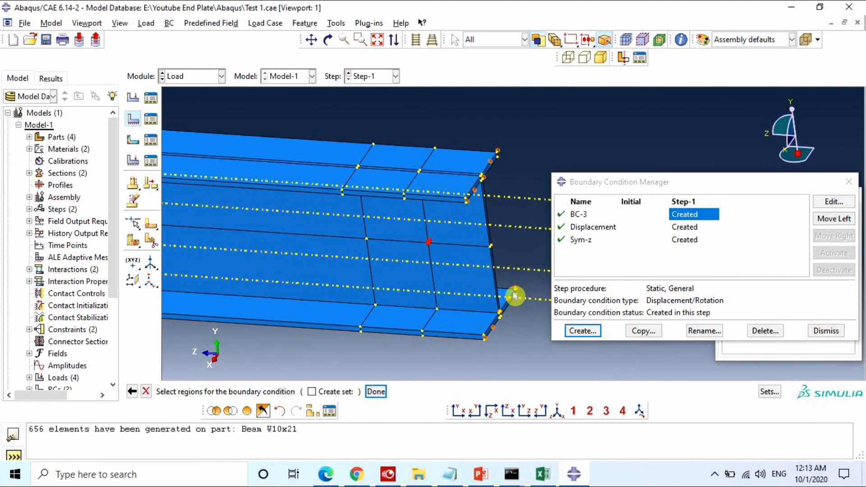
{"action": "left_click", "coordinate": [375, 391]}
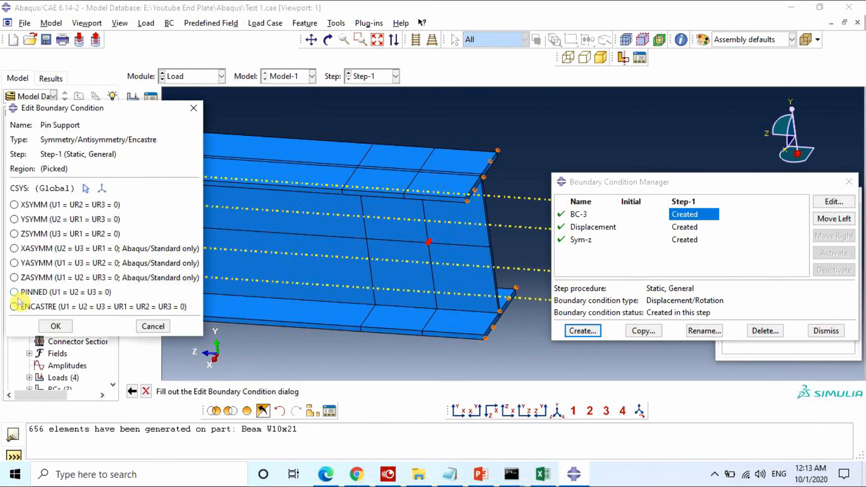
{"action": "left_click", "coordinate": [56, 326]}
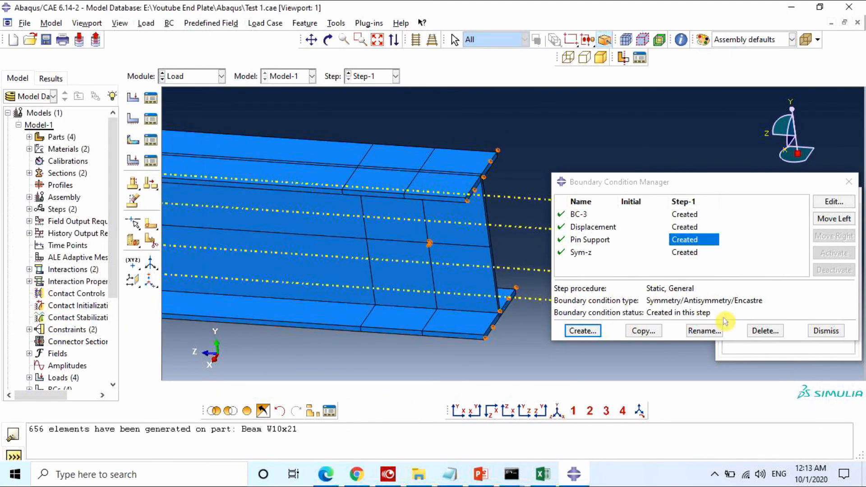
Step: Close the boundary condition manager and the partition dialog, and view the whole connection assembly with its supports
{"action": "left_click", "coordinate": [850, 189]}
{"action": "scroll", "coordinate": [491, 321], "scroll_direction": "down", "scroll_amount": 8}
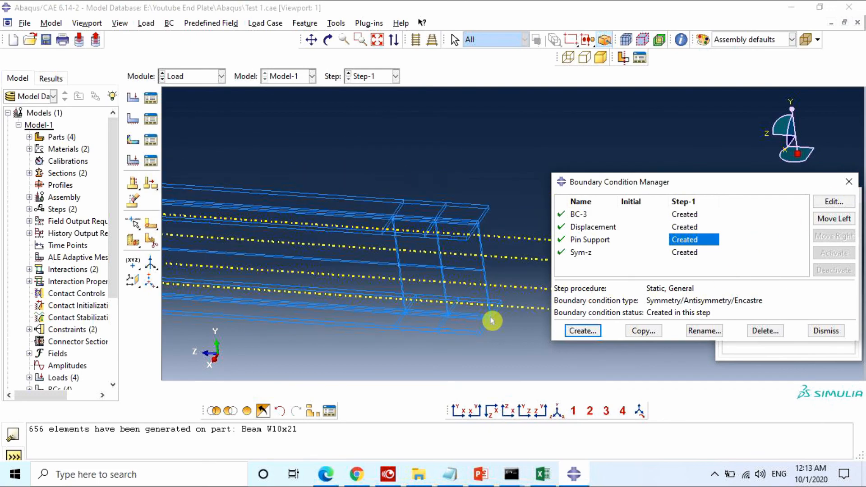
{"action": "scroll", "coordinate": [284, 320], "scroll_direction": "up", "scroll_amount": 1}
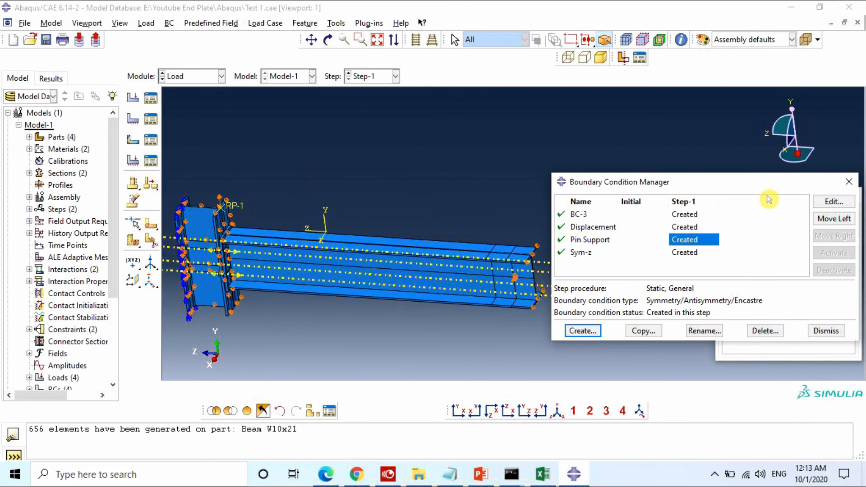
{"action": "left_click", "coordinate": [850, 183]}
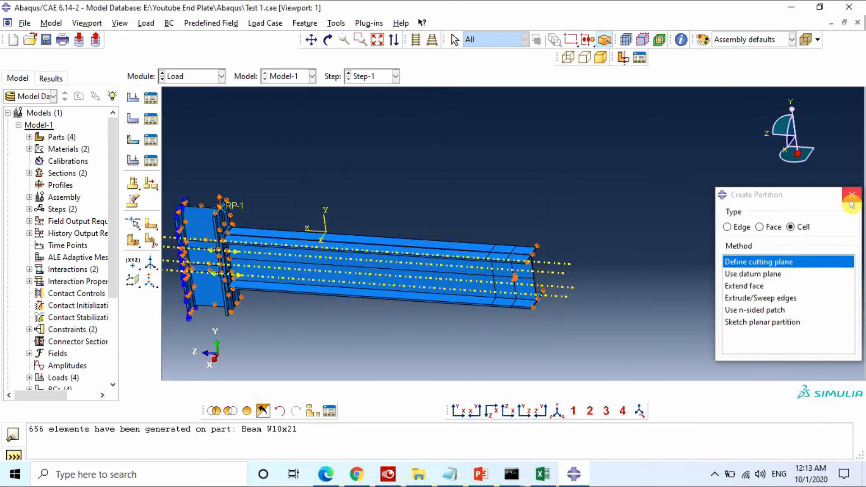
{"action": "left_click", "coordinate": [852, 190]}
{"action": "left_click_drag", "start_coordinate": [556, 250], "coordinate": [203, 280], "text": "ctrl+alt"}
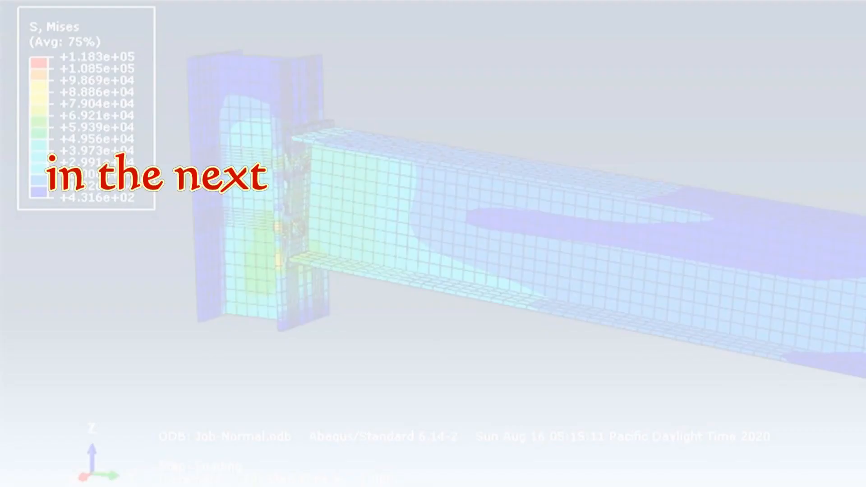